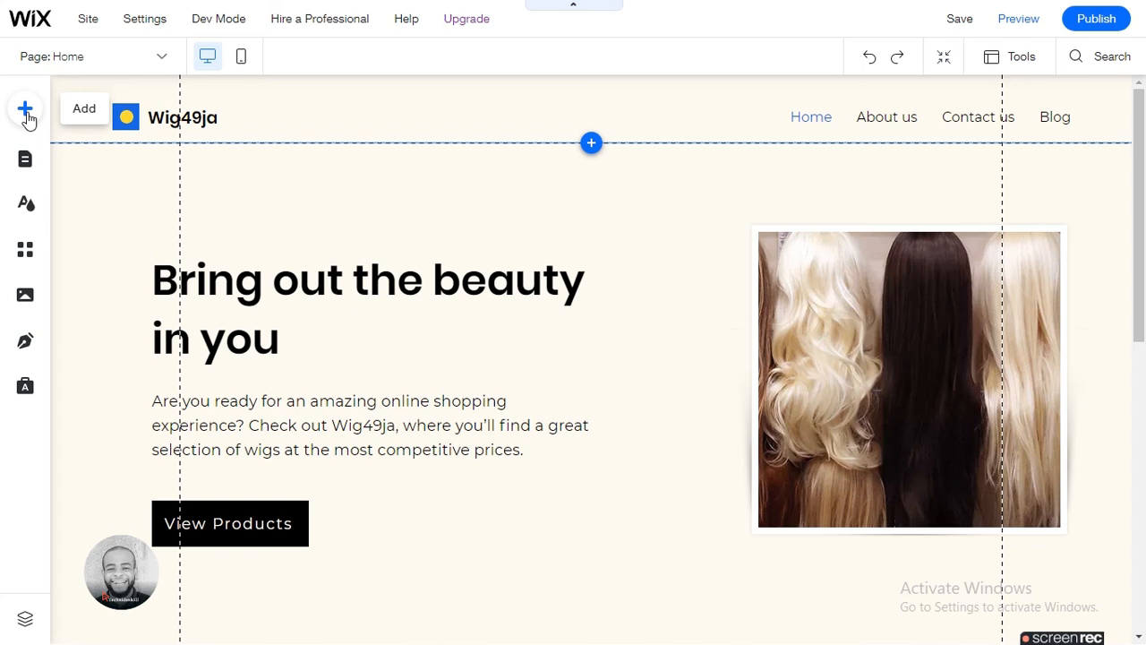
Add the Wix online store to the site and dismiss its eCommerce introduction.
left_click(26, 111)
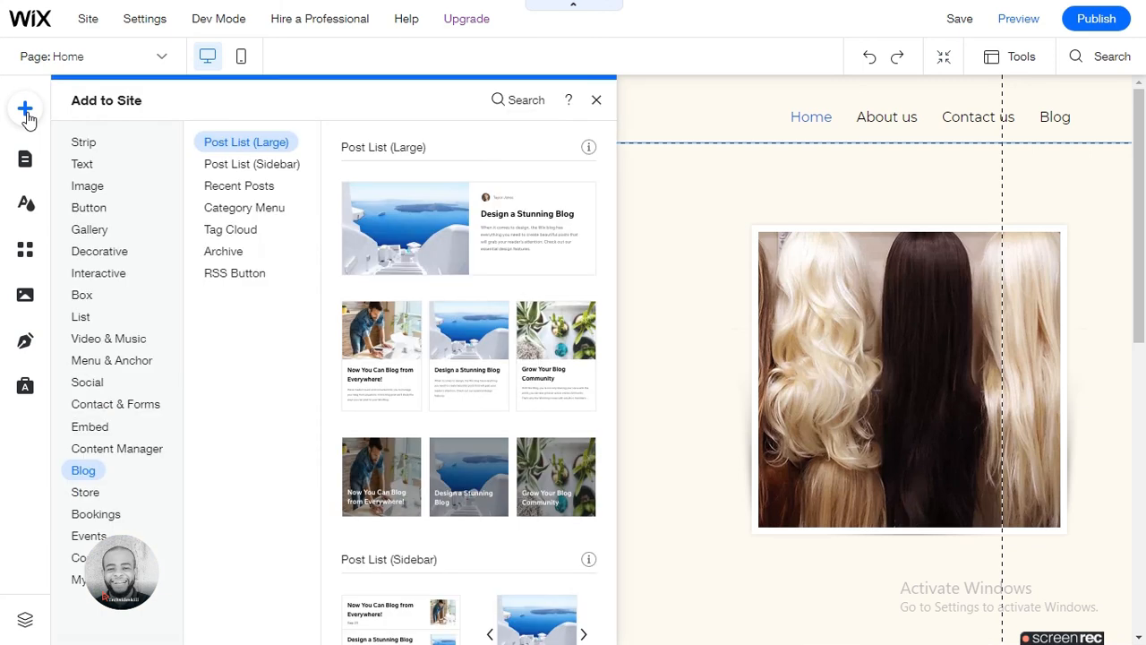
left_click(83, 498)
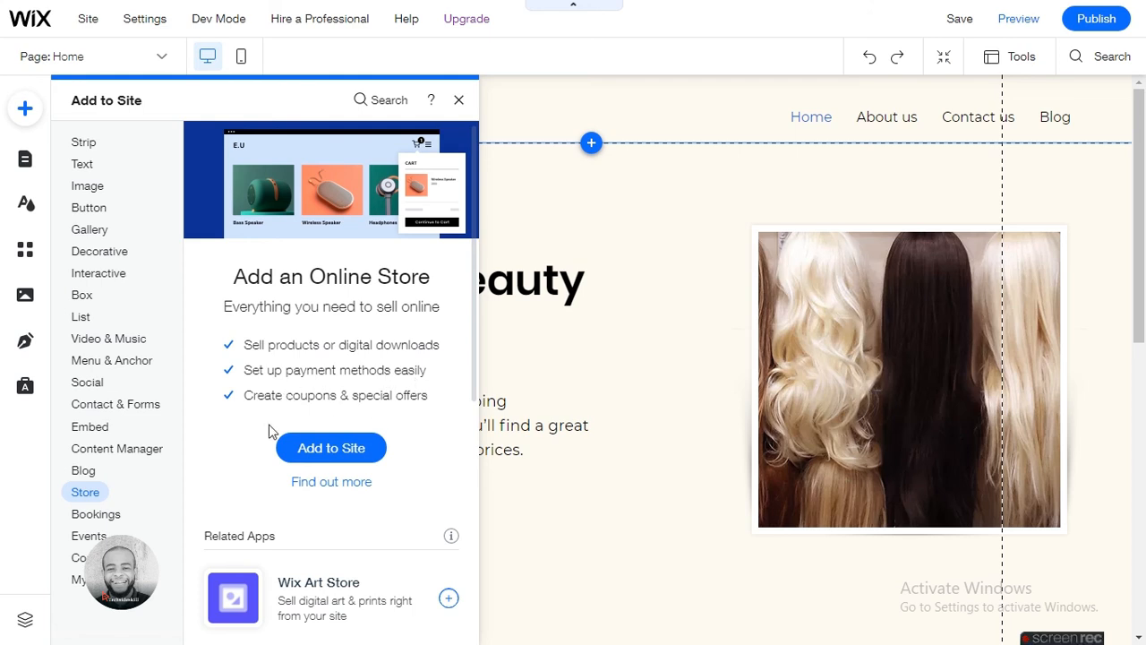
left_click(315, 450)
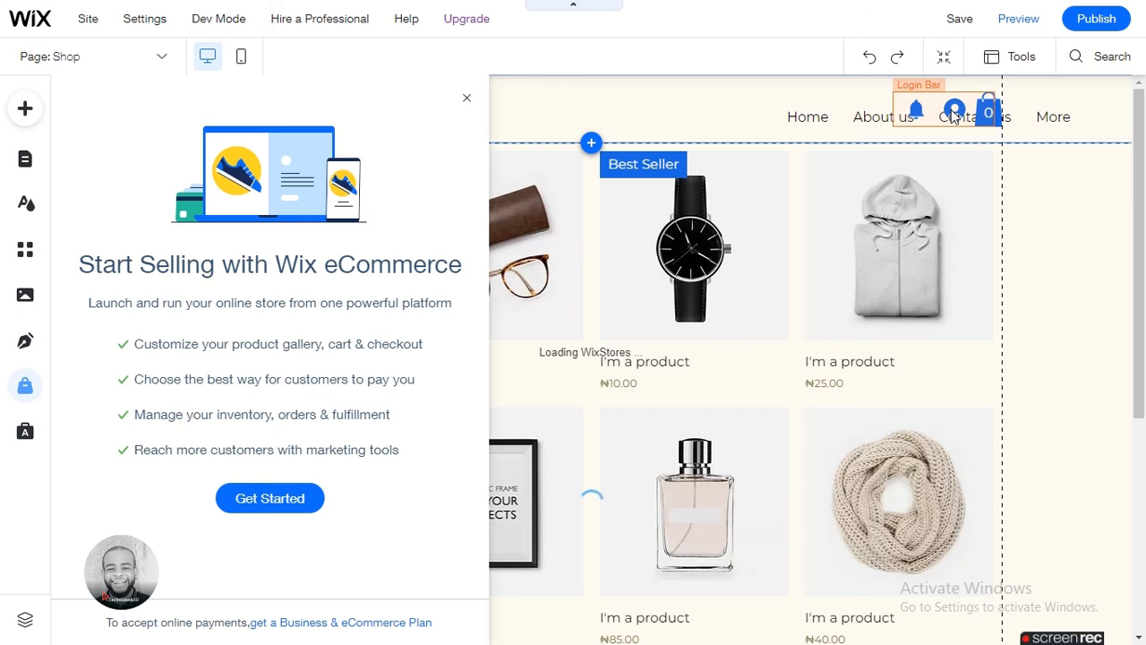
left_click(624, 216)
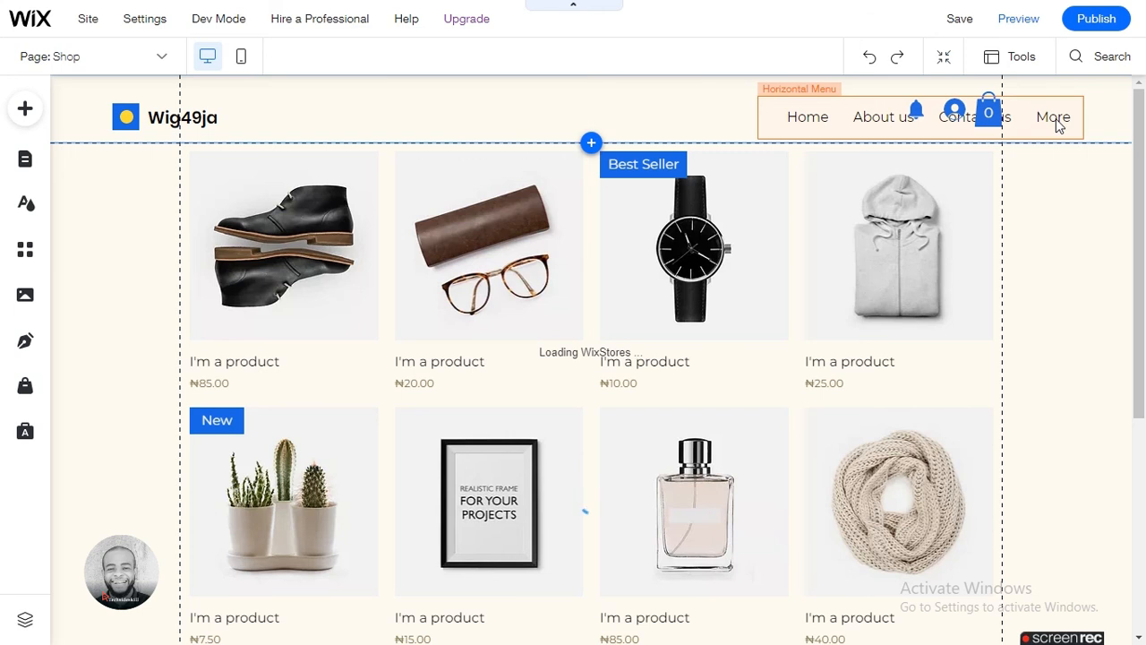
Move the header's login bar to the far right end of the header, just past the cart icon.
left_click(985, 122)
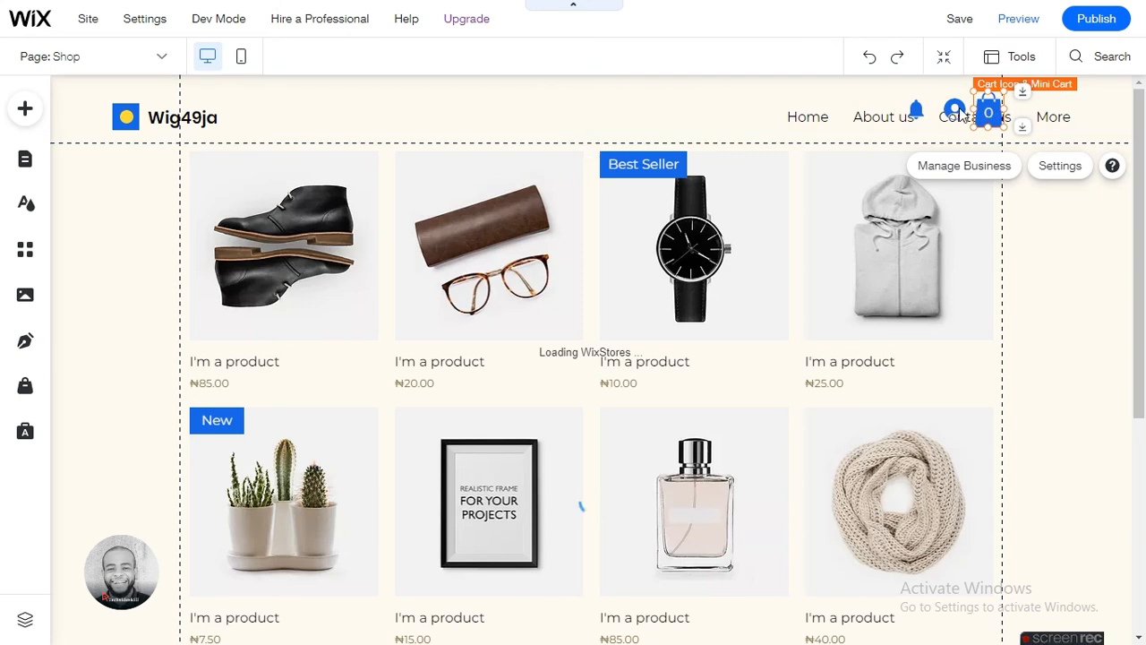
left_click(954, 110)
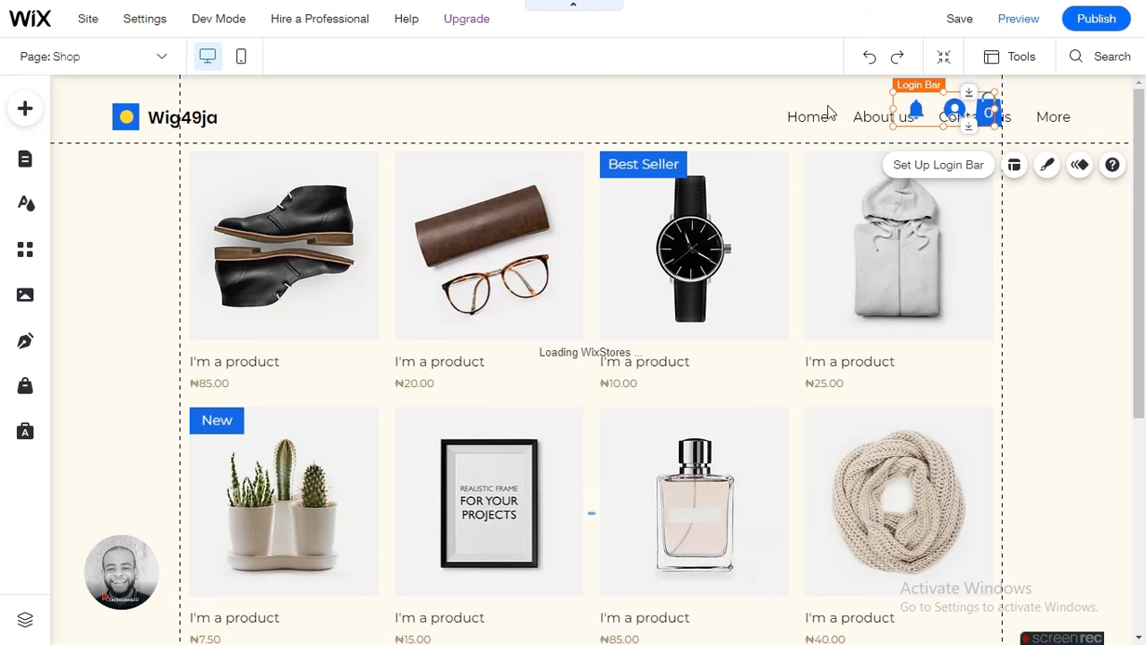
left_click_drag(928, 107, 708, 116)
left_click_drag(707, 113, 712, 114)
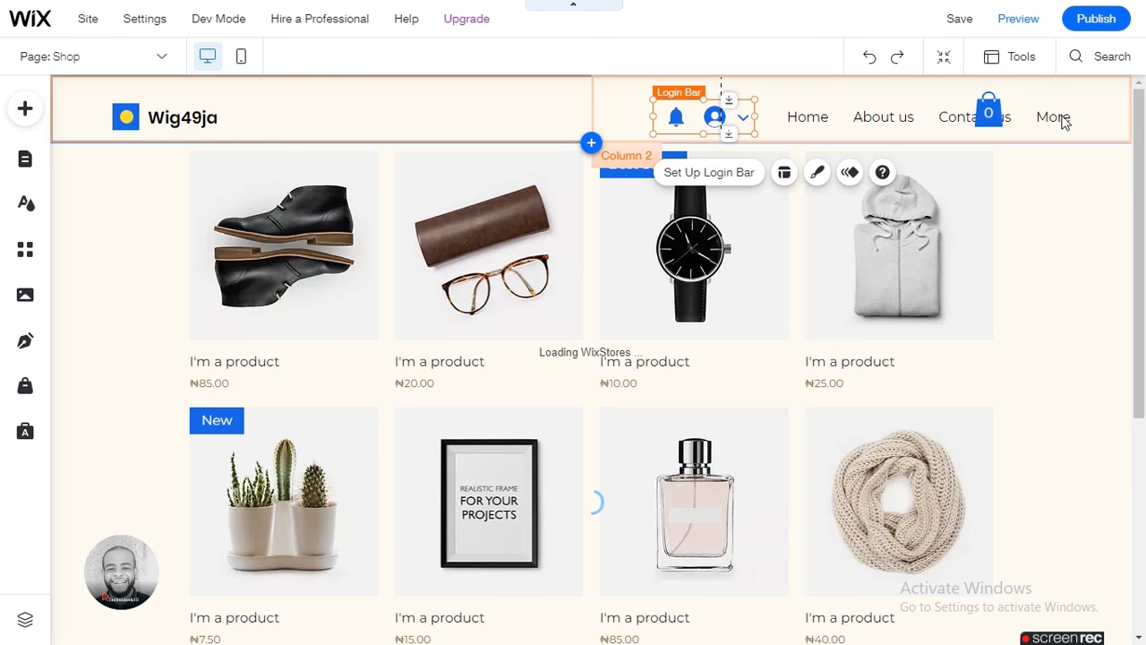
key("ctrl+z")
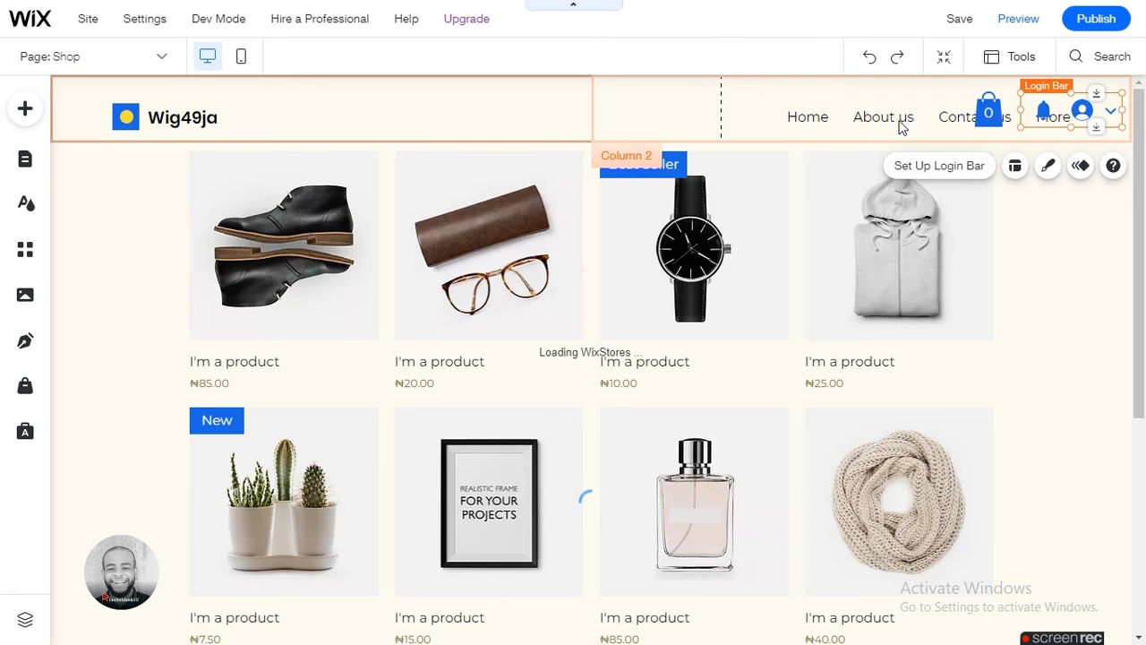
Shift the header's horizontal menu left so it sits clear of the cart icon and login bar.
left_click(902, 127)
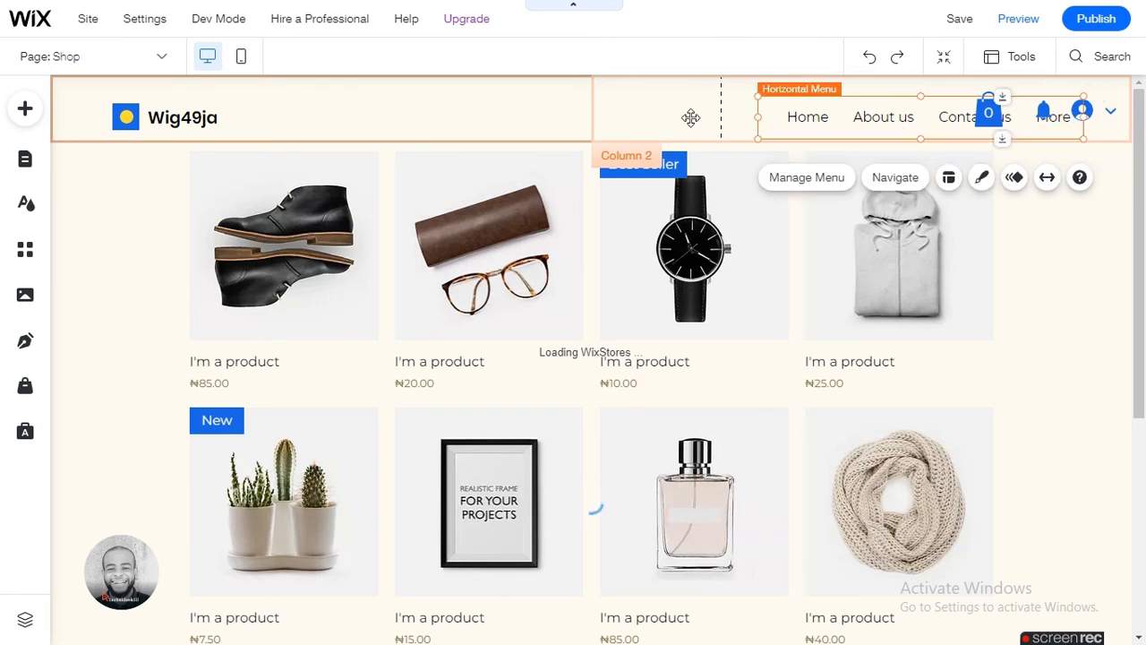
left_click_drag(690, 117, 774, 113)
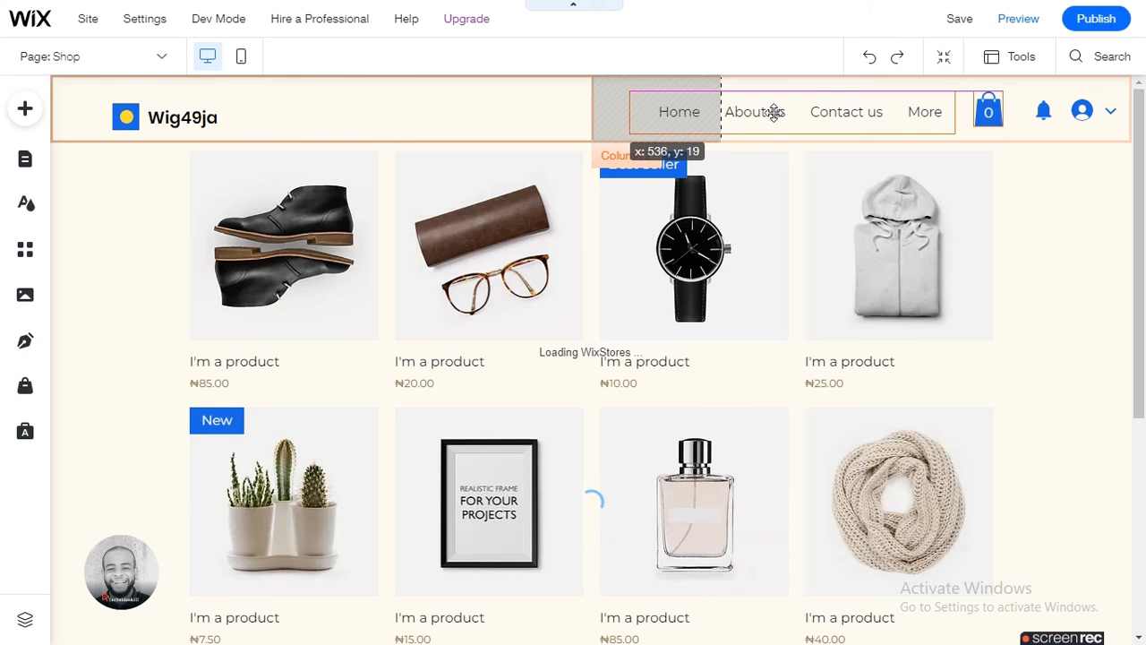
left_click_drag(774, 113, 774, 113)
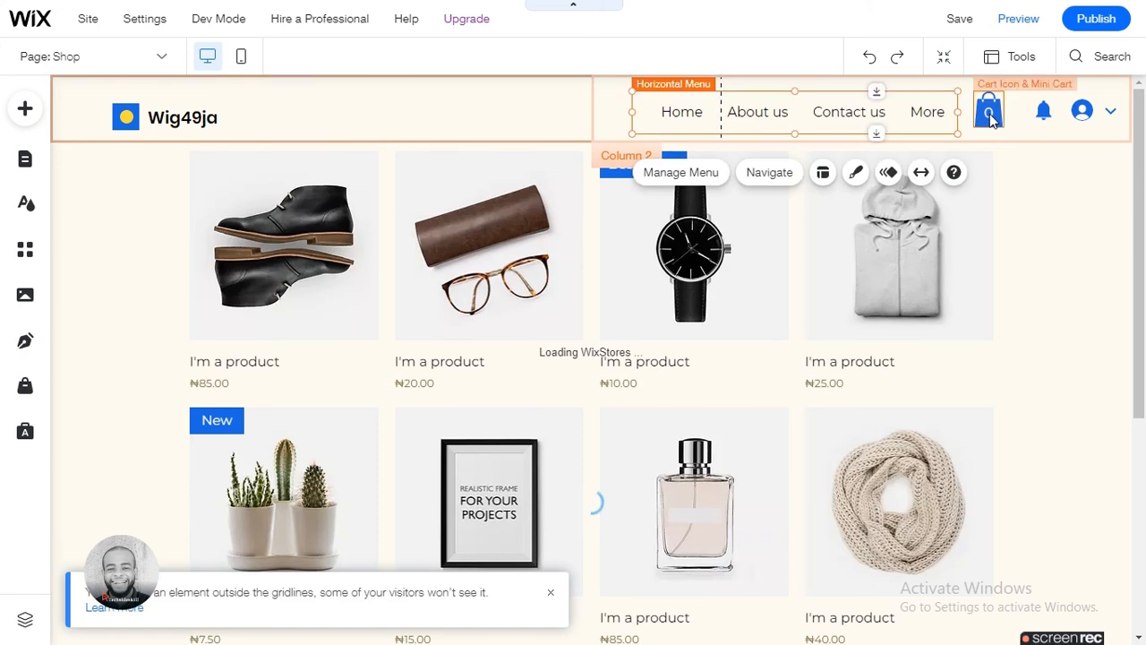
left_click(989, 115)
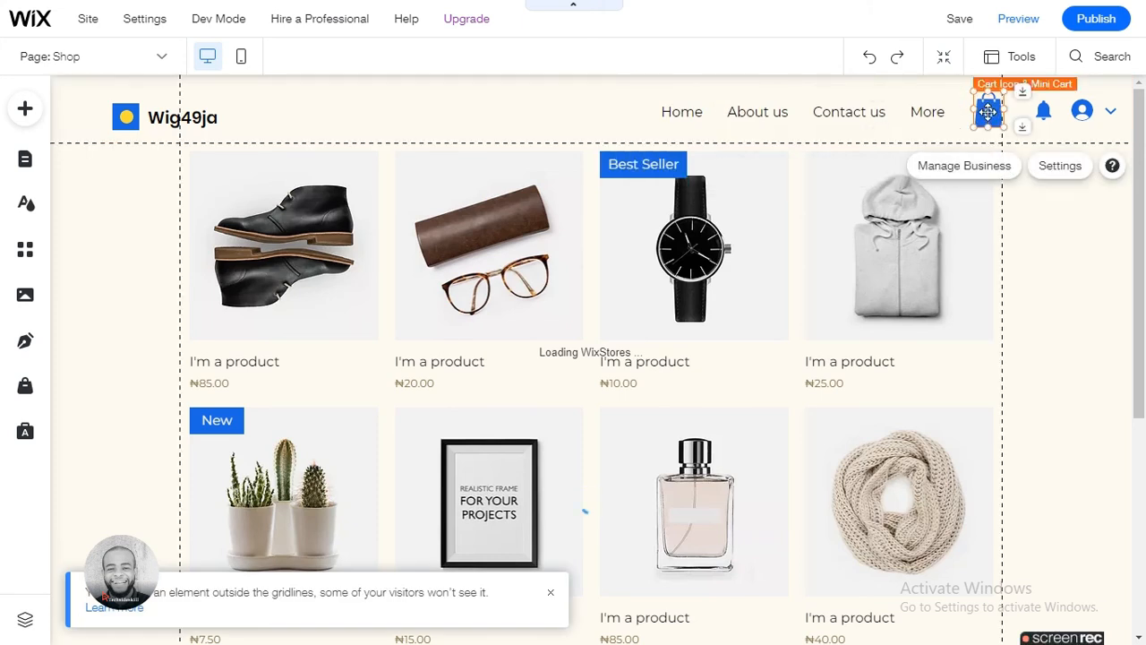
left_click(1042, 134)
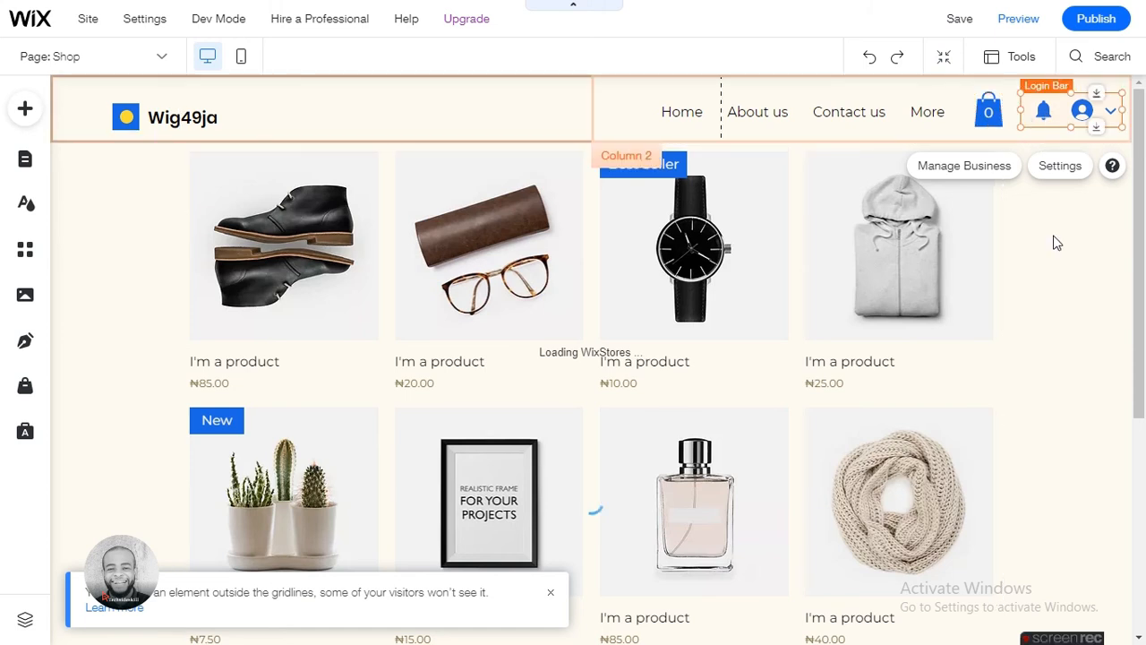
left_click(1026, 283)
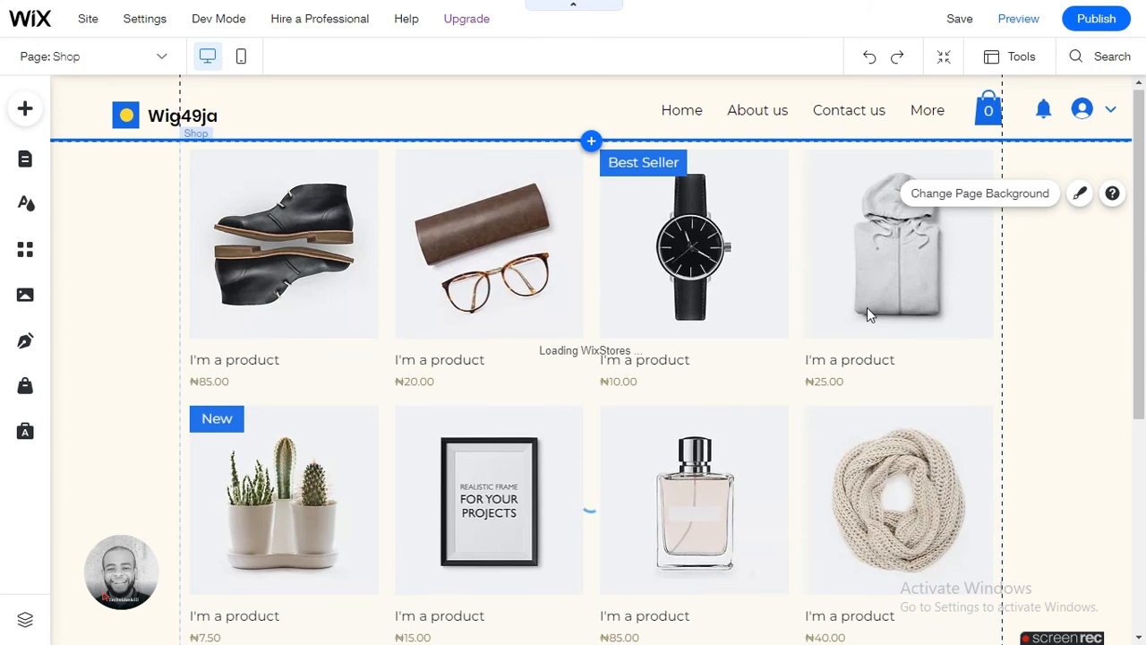
Widen the header's horizontal menu slightly by extending its left edge.
scroll(867, 308, "down", 3)
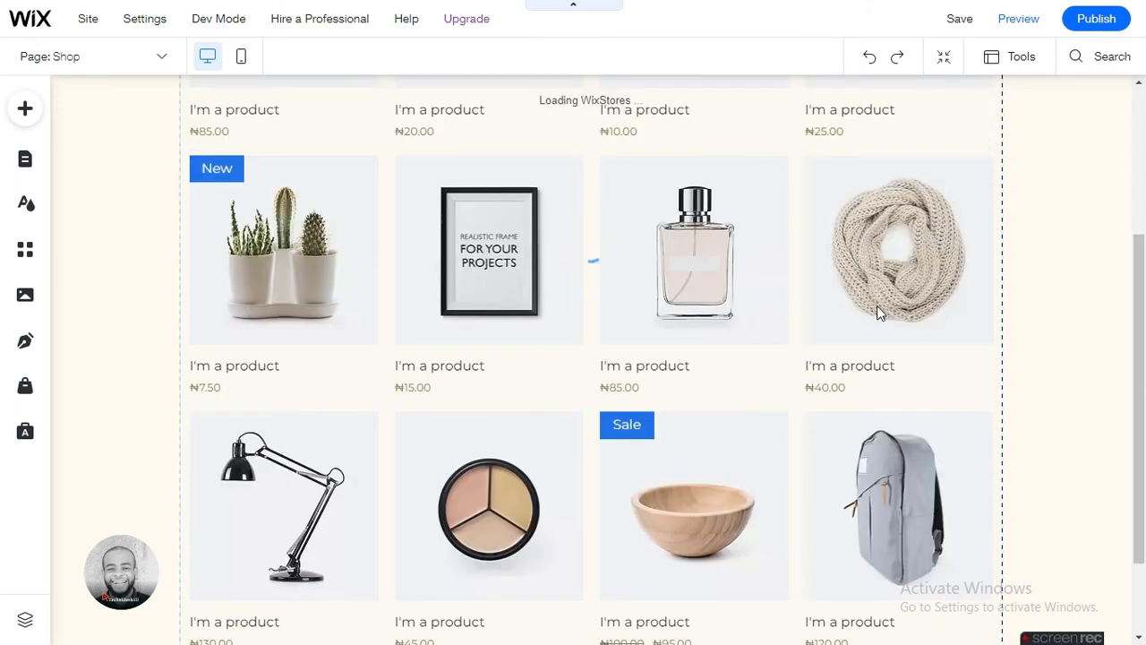
scroll(876, 305, "down", 2)
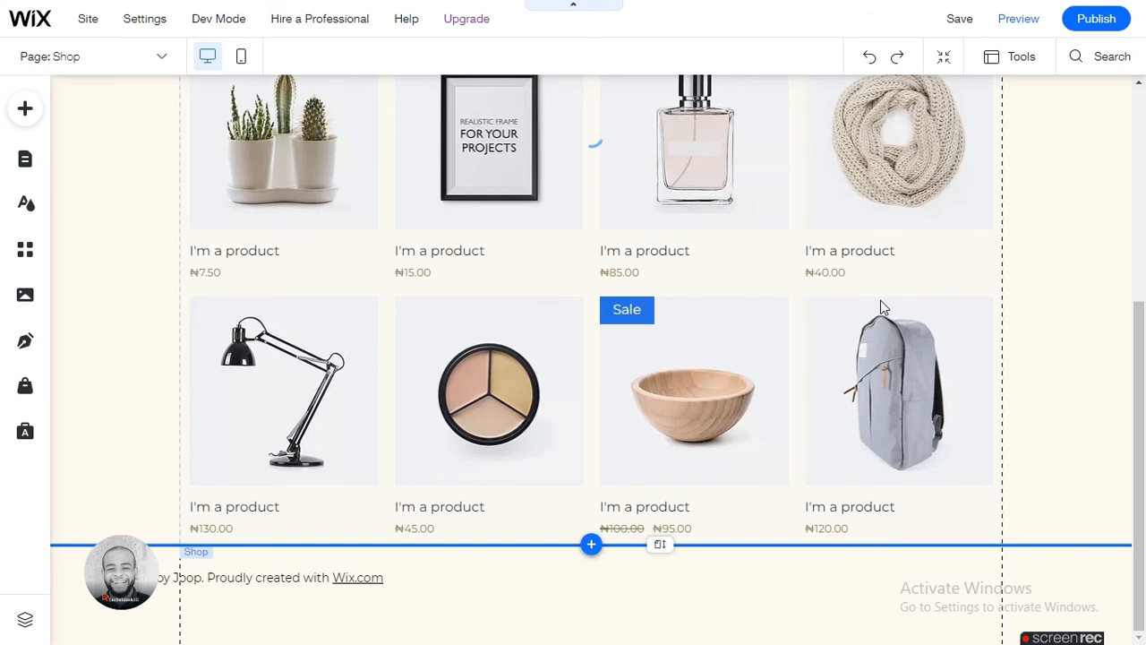
scroll(885, 279, "up", 4)
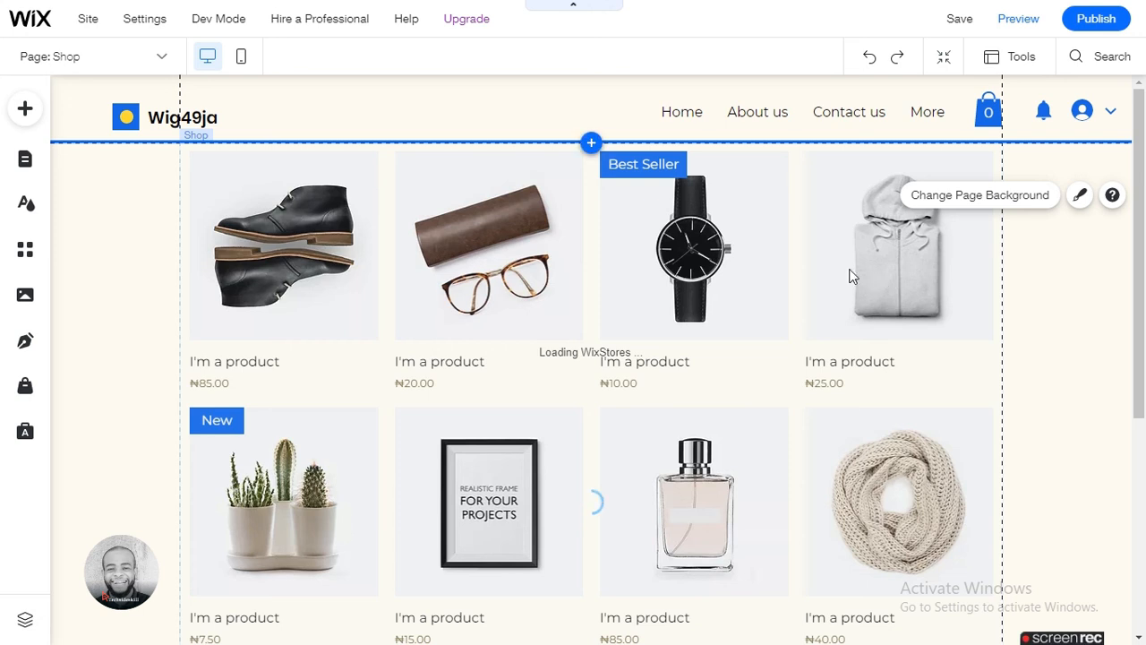
left_click(914, 114)
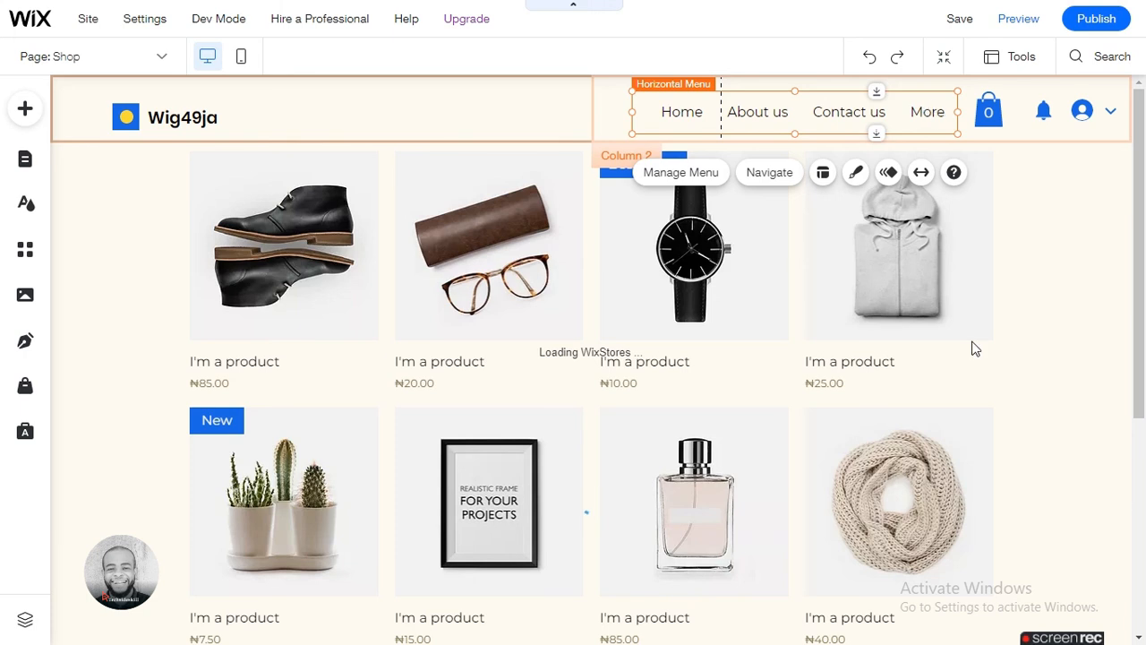
left_click(585, 115)
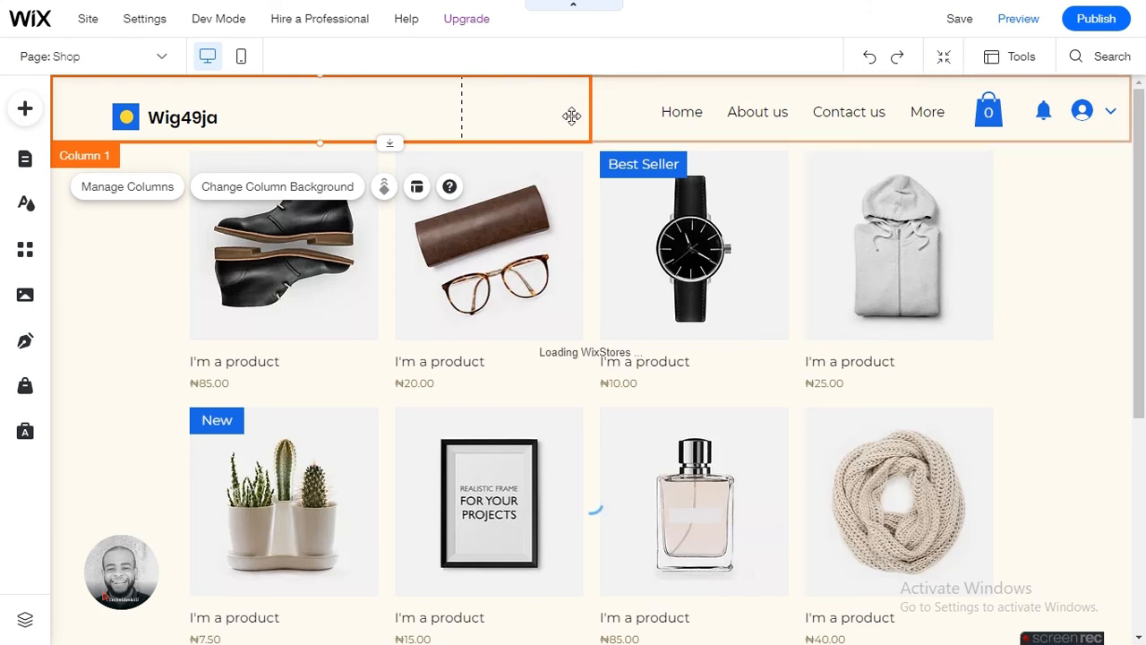
left_click(678, 115)
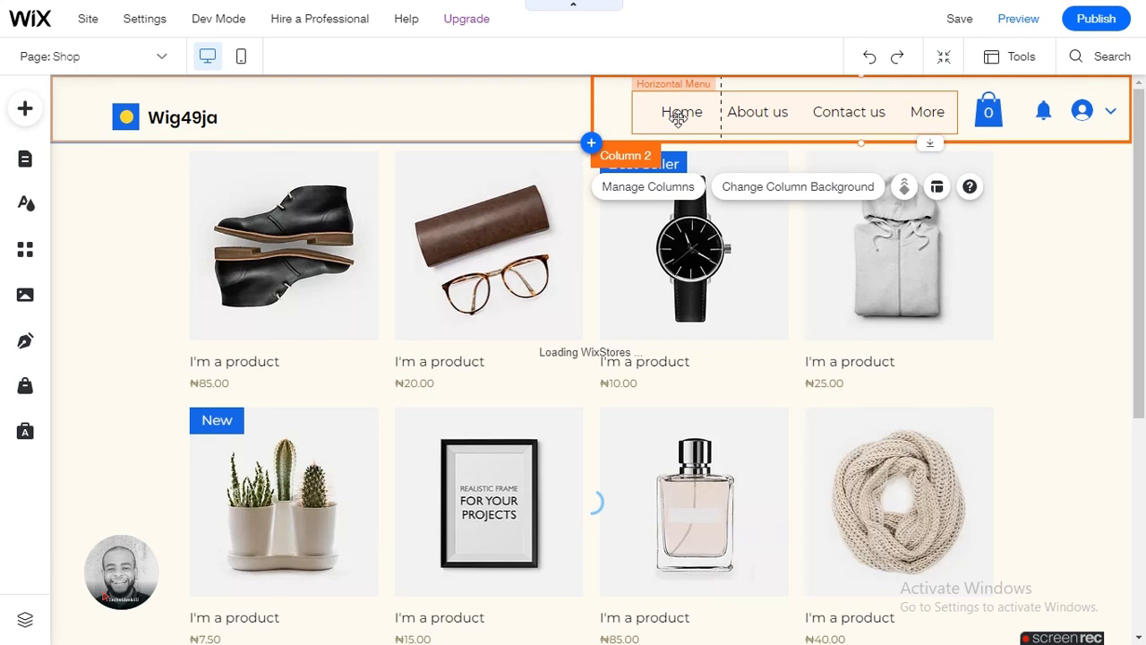
left_click(678, 117)
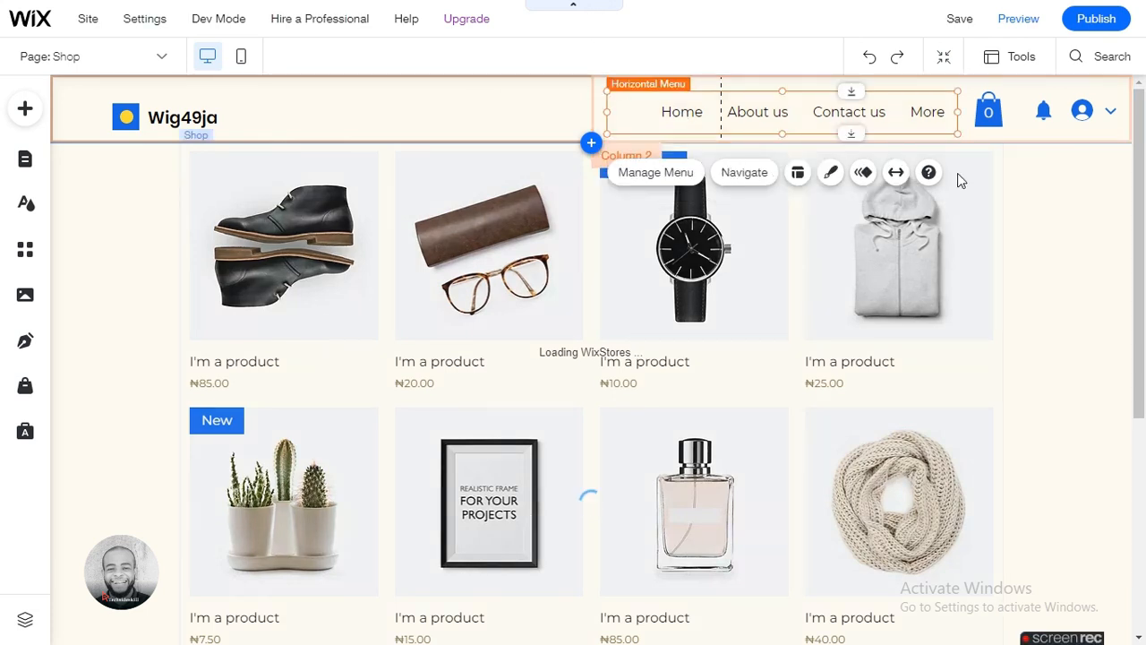
Examine the Shop gallery's options and the site's list of store pages.
left_click(957, 172)
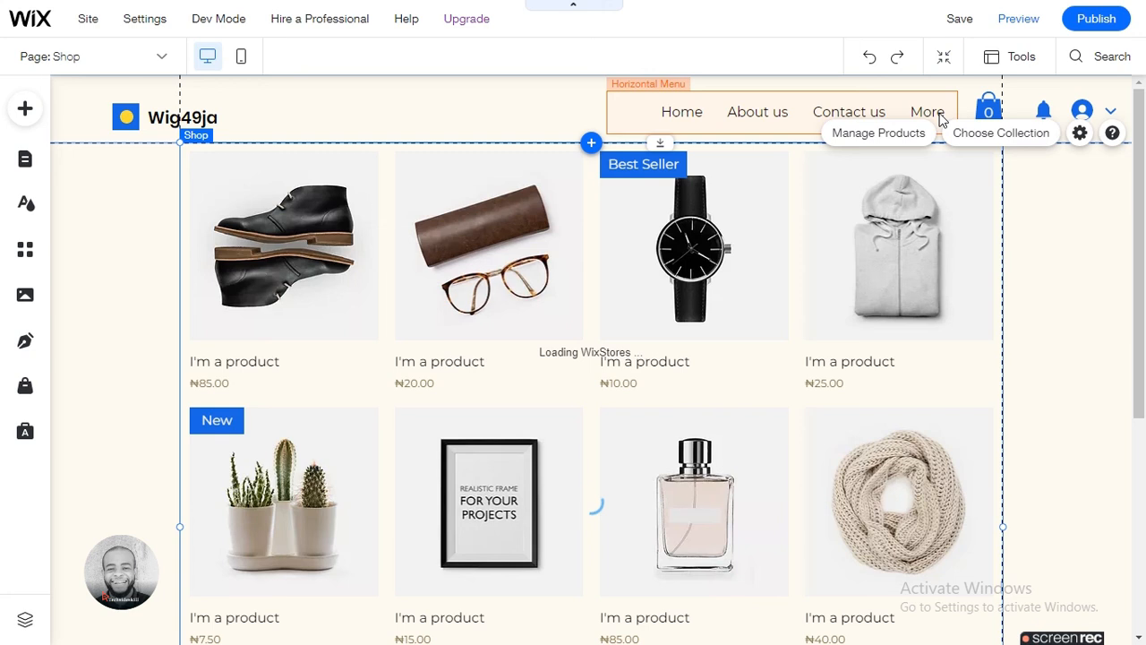
left_click(940, 234)
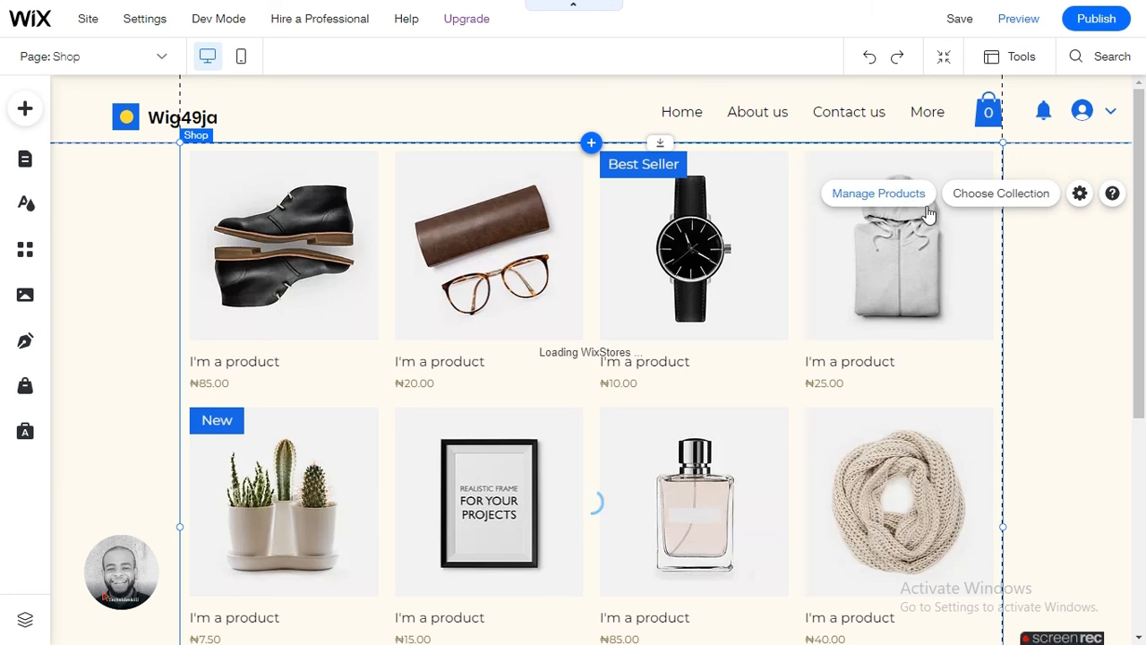
left_click(1043, 267)
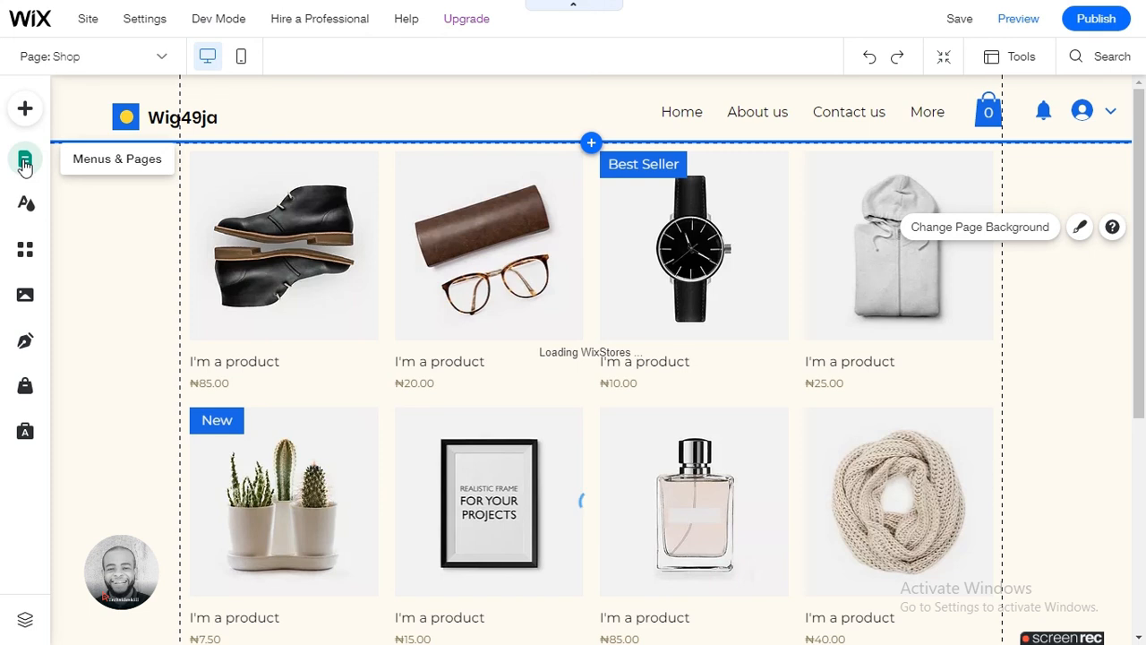
left_click(25, 163)
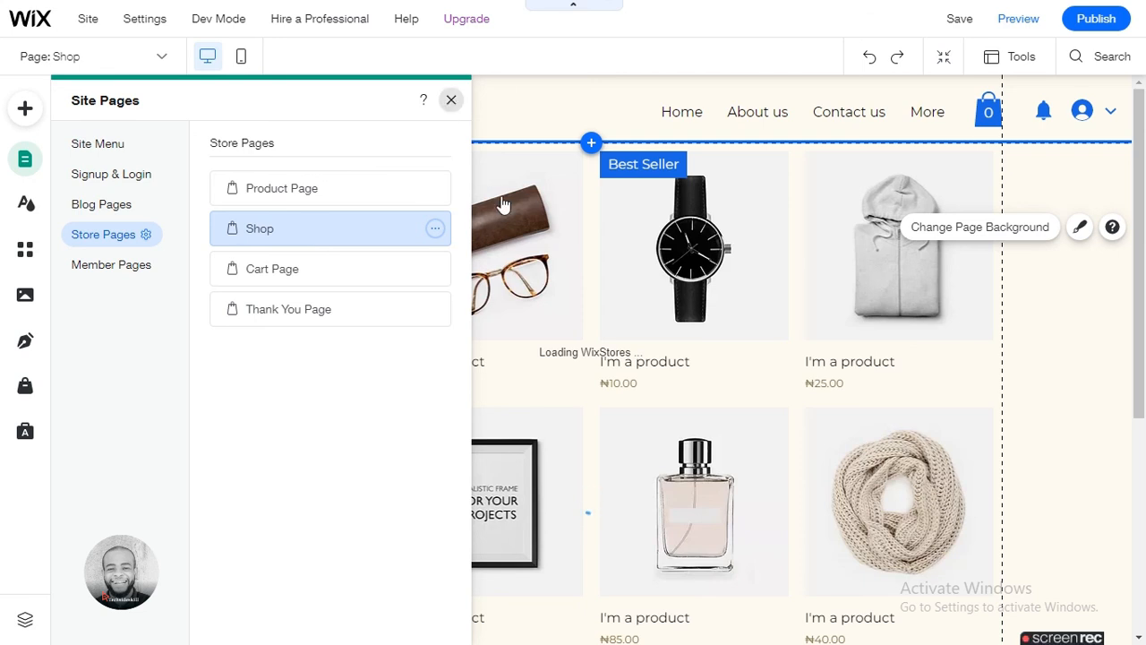
left_click(553, 270)
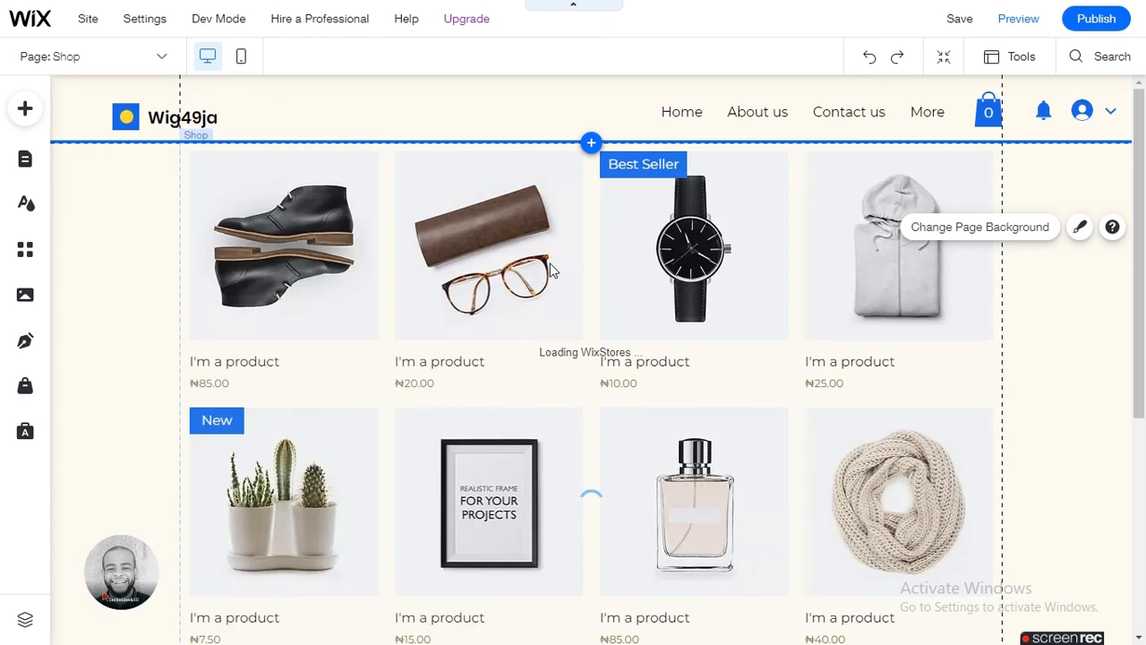
Open product management for the Shop page's product gallery and dismiss the tip about physical or digital products.
left_click(552, 270)
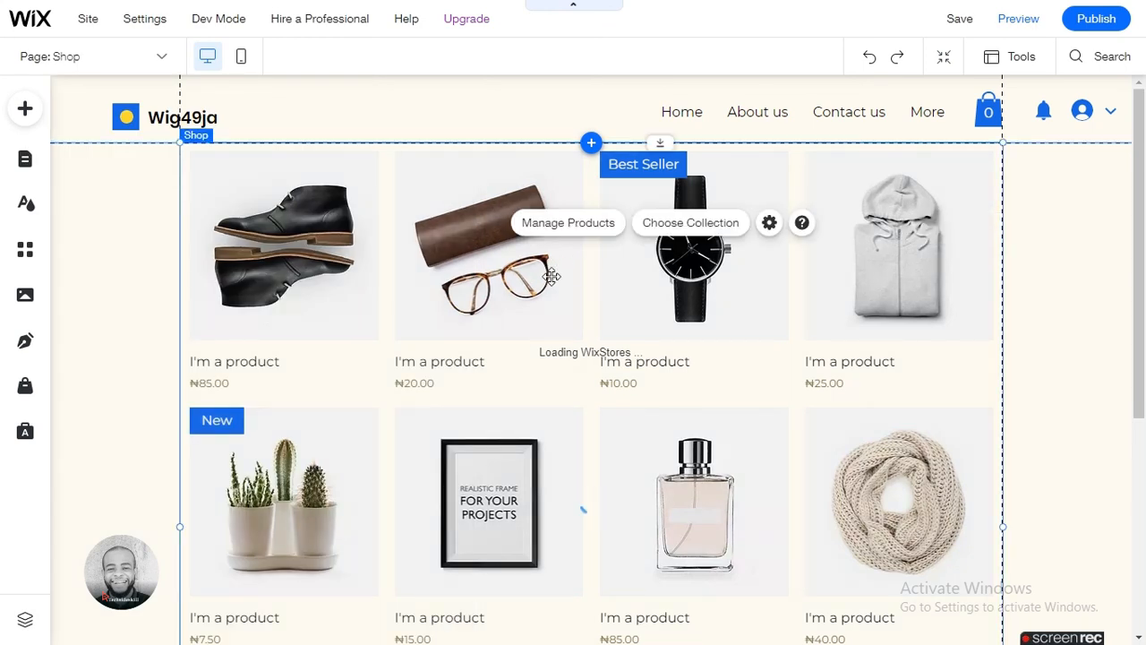
left_click(656, 298)
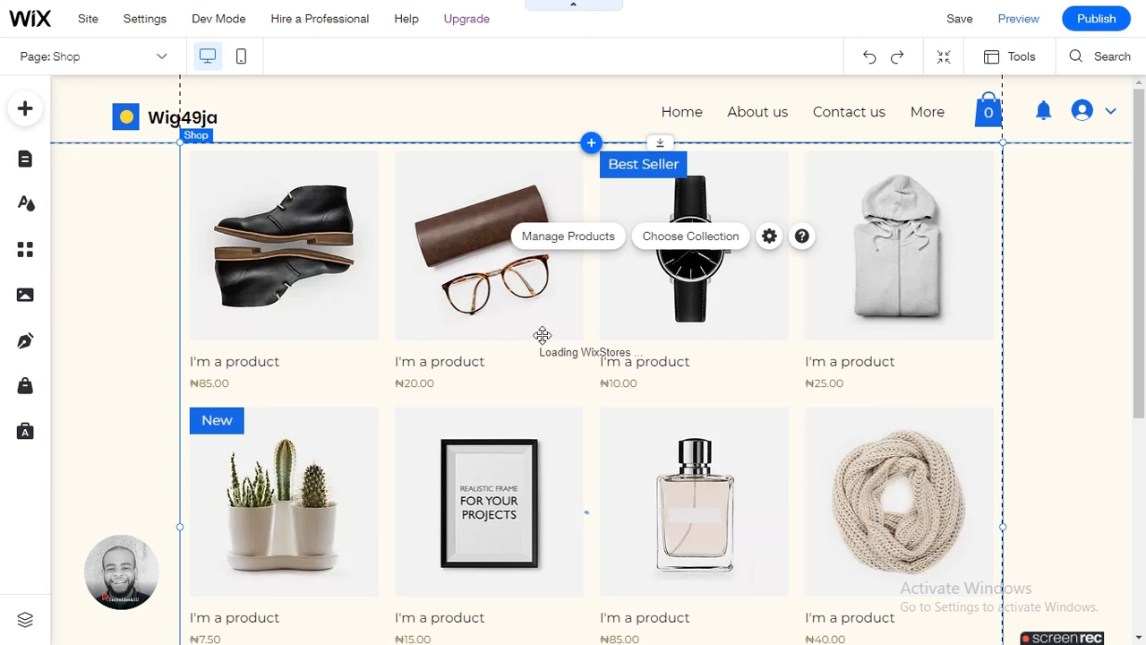
left_click(571, 313)
left_click(572, 313)
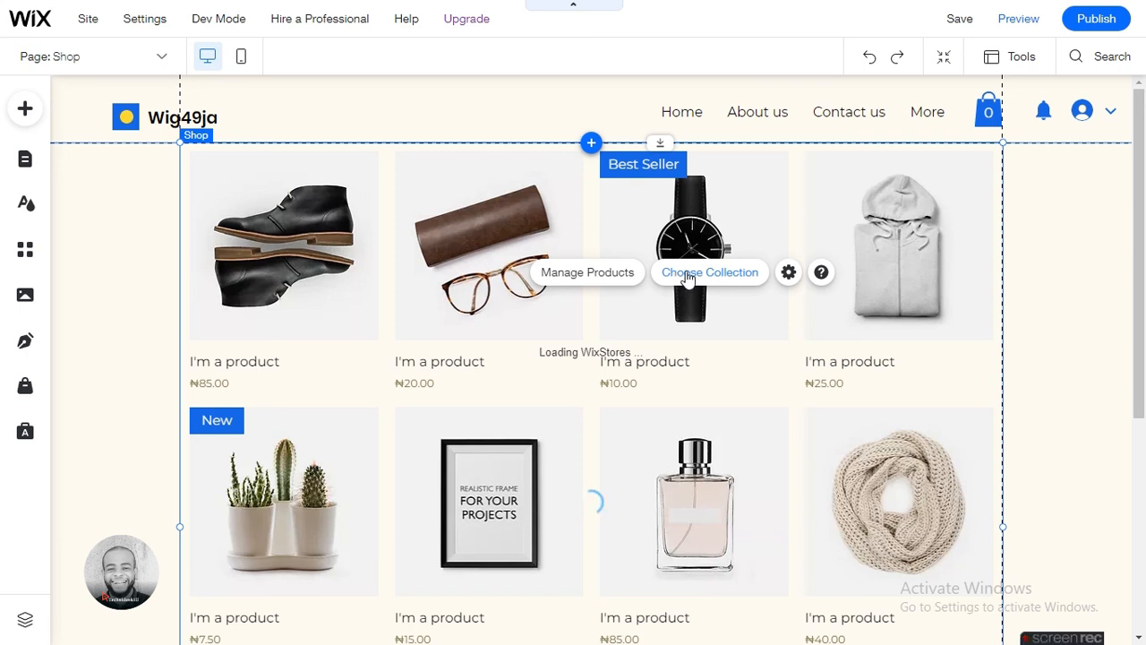
left_click(622, 274)
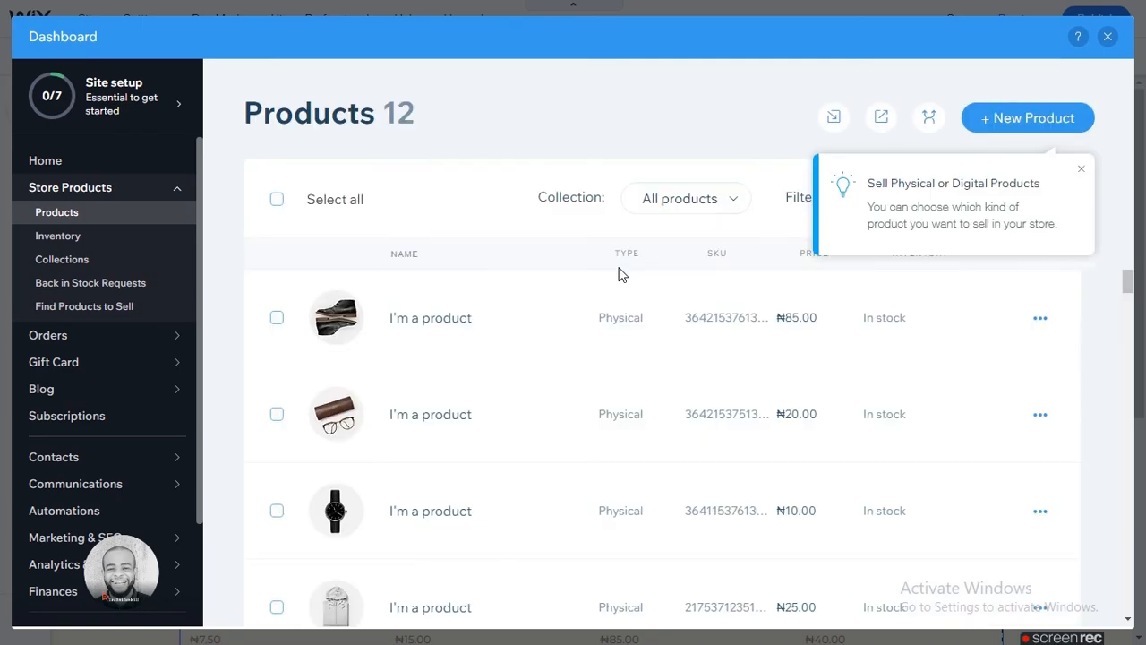
left_click(1083, 173)
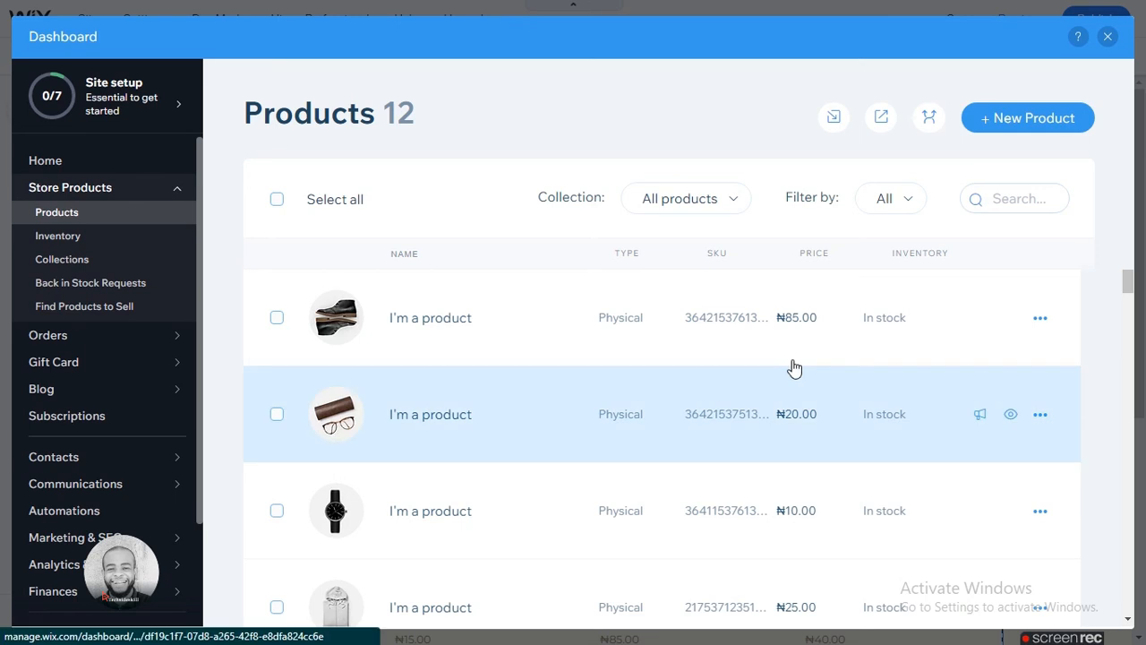
Select all the sample products in the store's product list and delete them.
left_click(1040, 317)
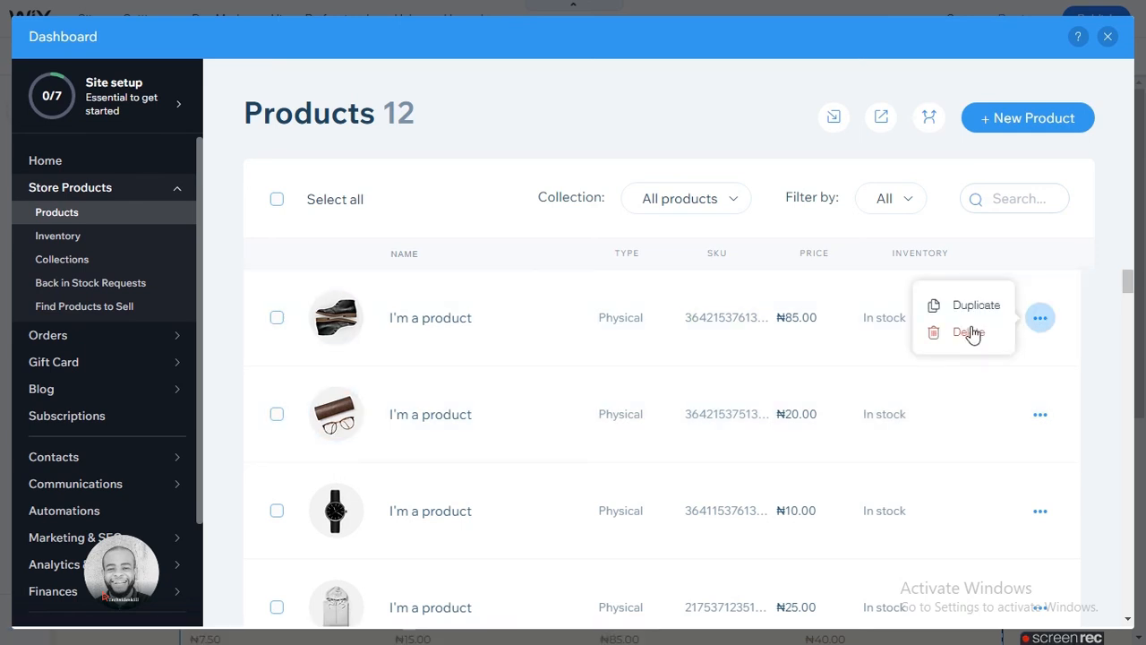
left_click(280, 205)
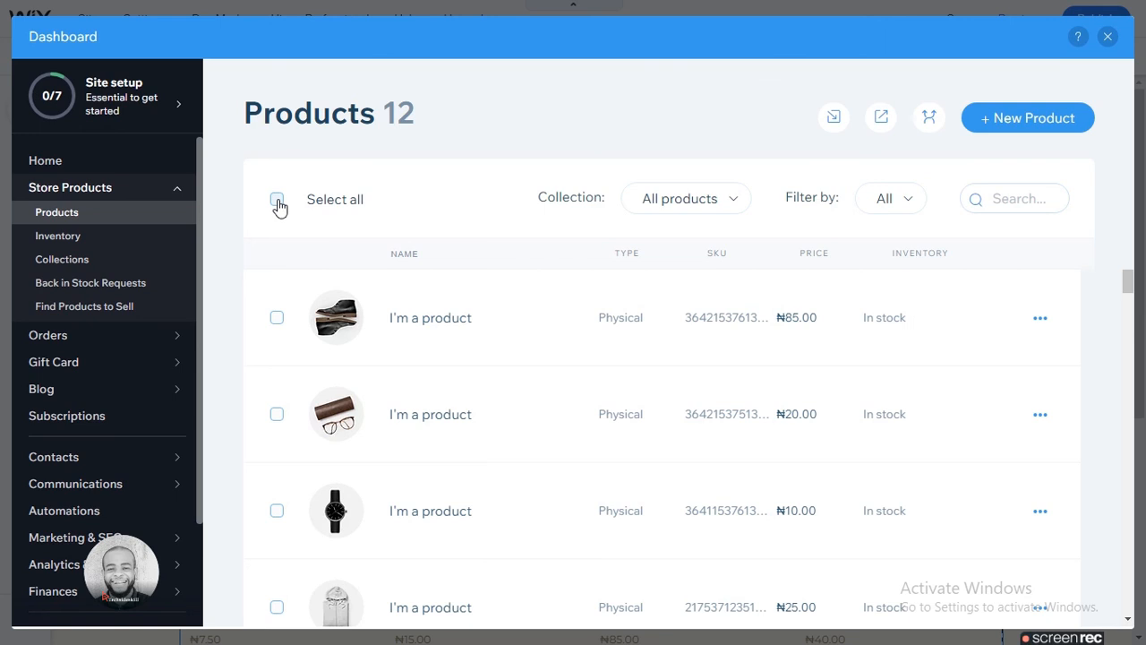
left_click(280, 209)
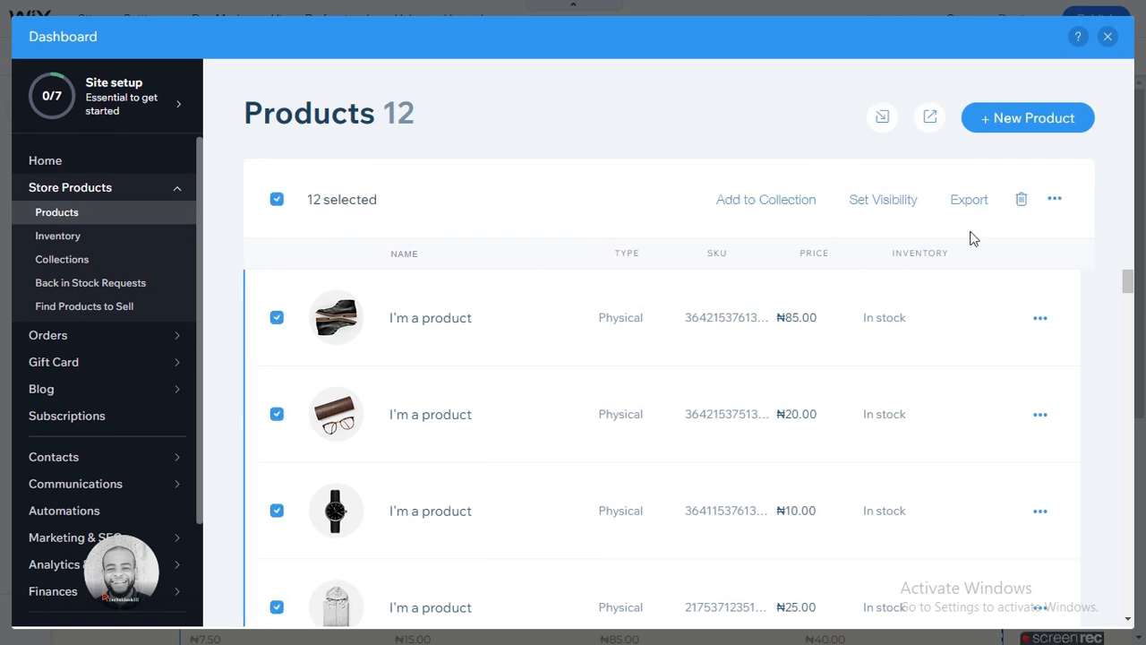
left_click(1020, 201)
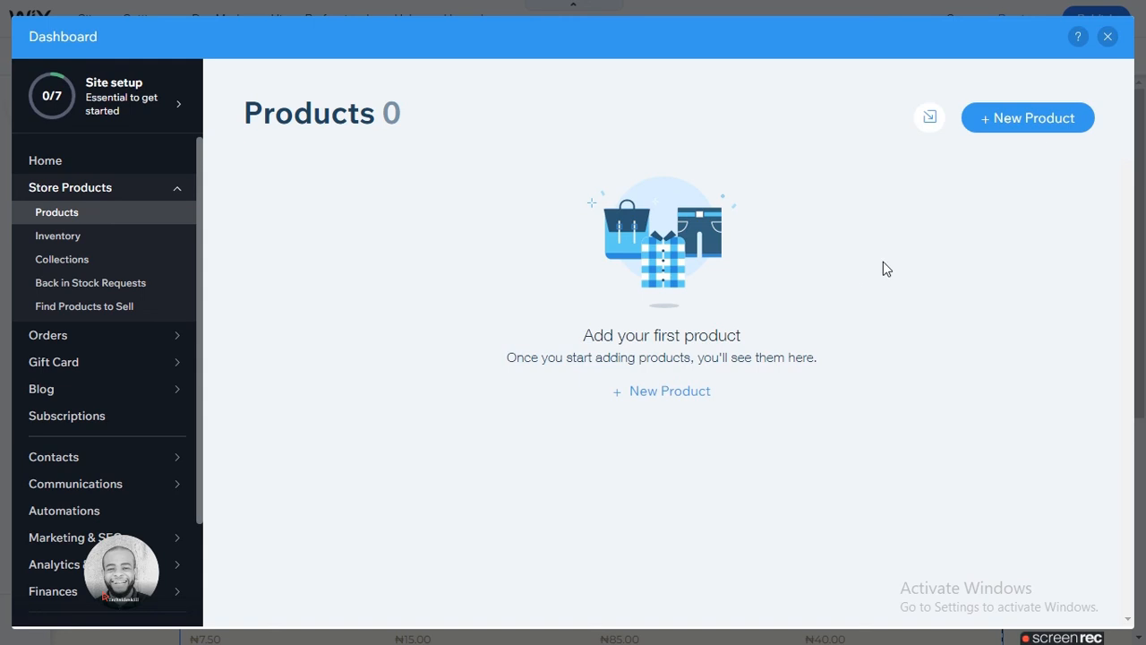
Start a new physical product in the store and look over its blank product form.
left_click(1042, 125)
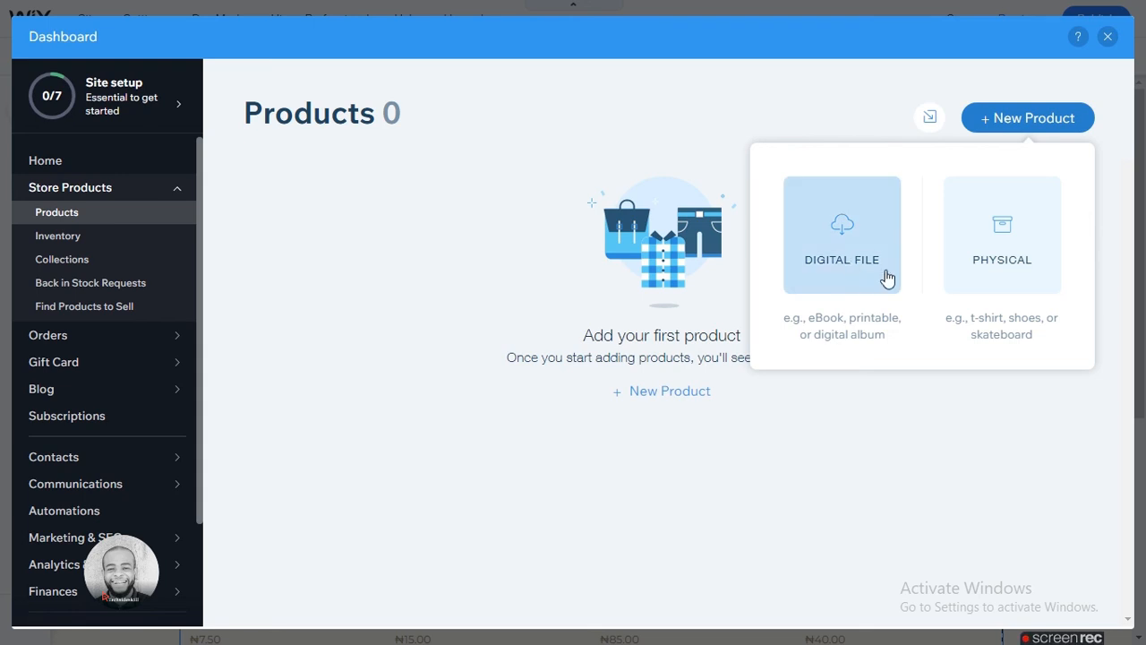
left_click(1011, 244)
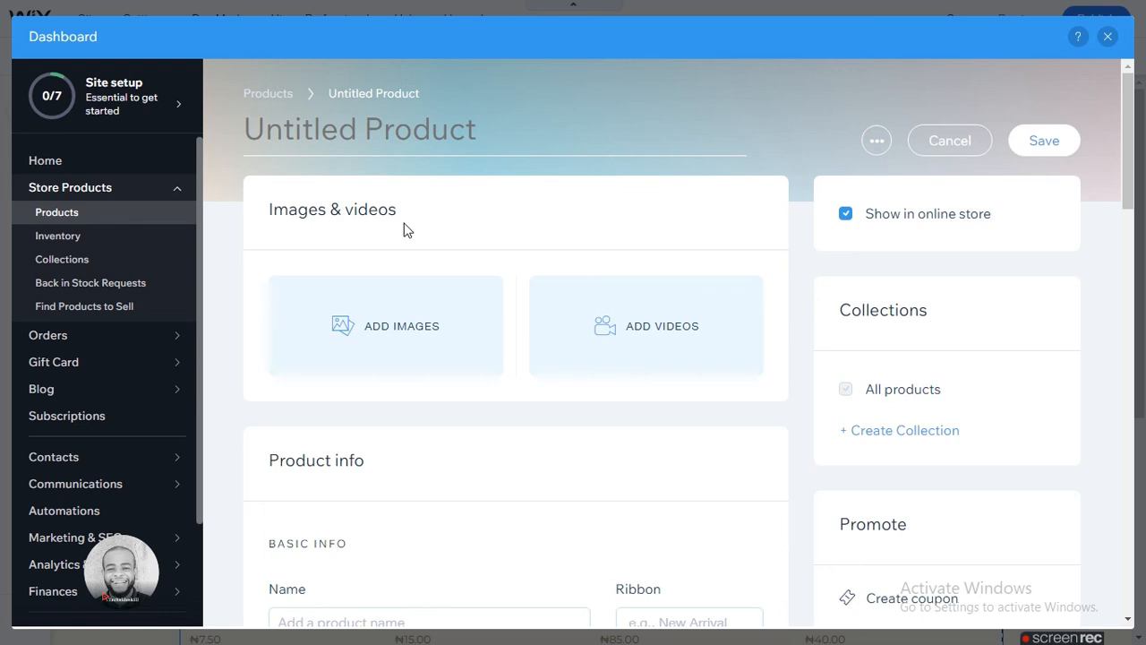
scroll(400, 278, "down", 2)
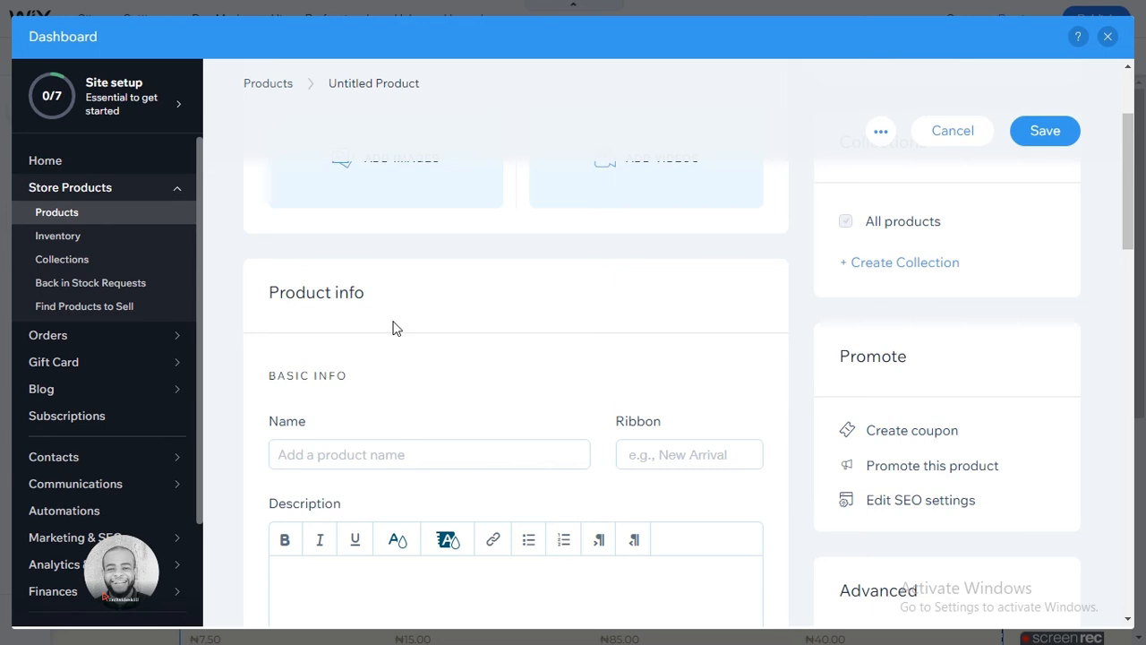
scroll(392, 328, "down", 1)
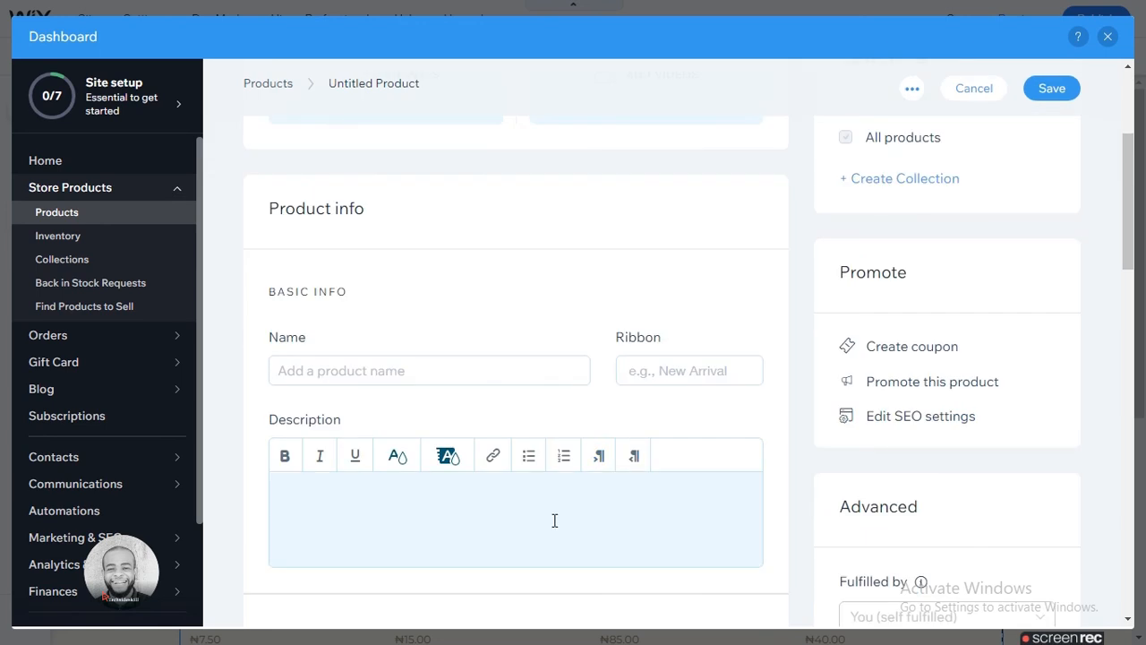
scroll(553, 520, "up", 3)
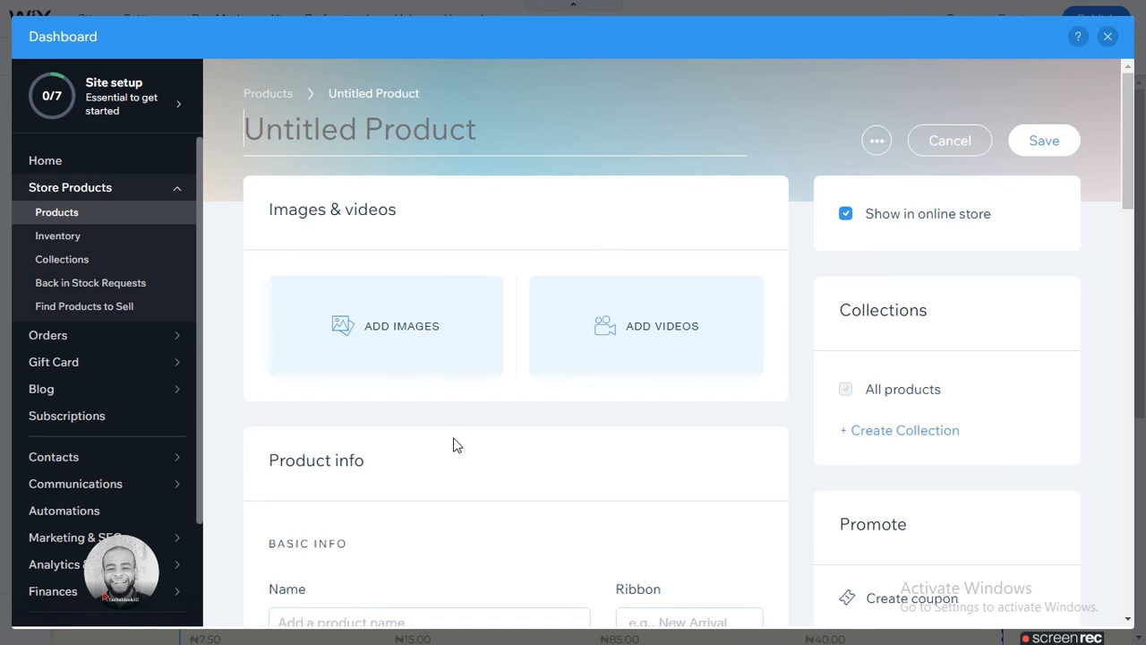
Copy "Straight Lace Front Human Hair Wigs" from the 9ja Fashion store Case study in Word and use it as the new product's name.
key("alt+Tab")
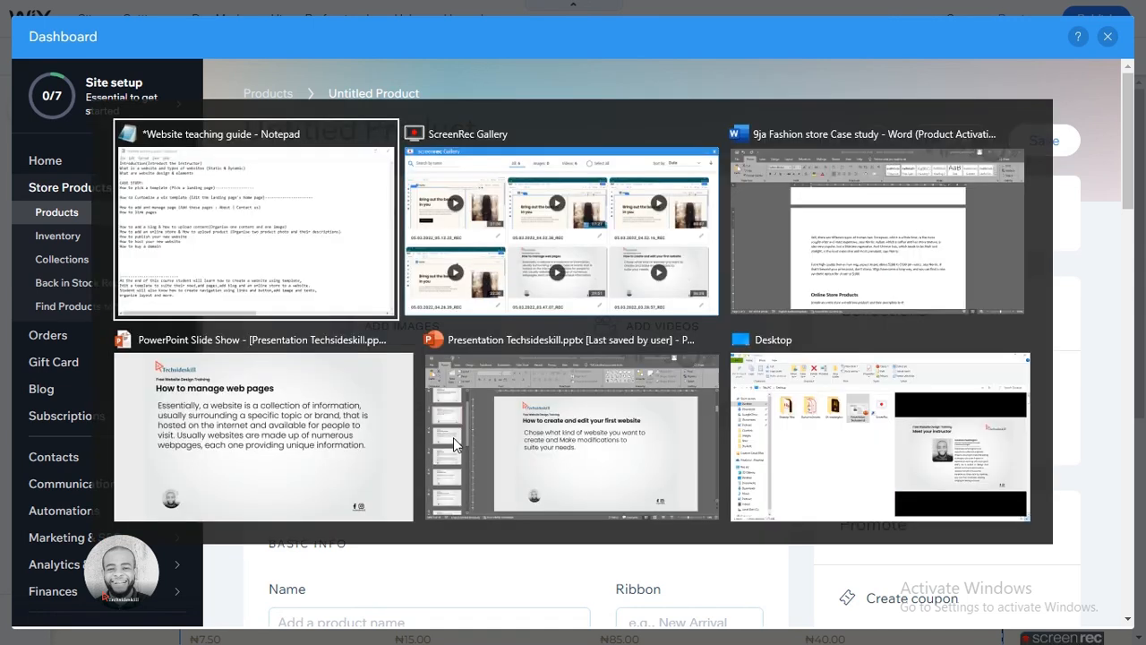
key("Tab")
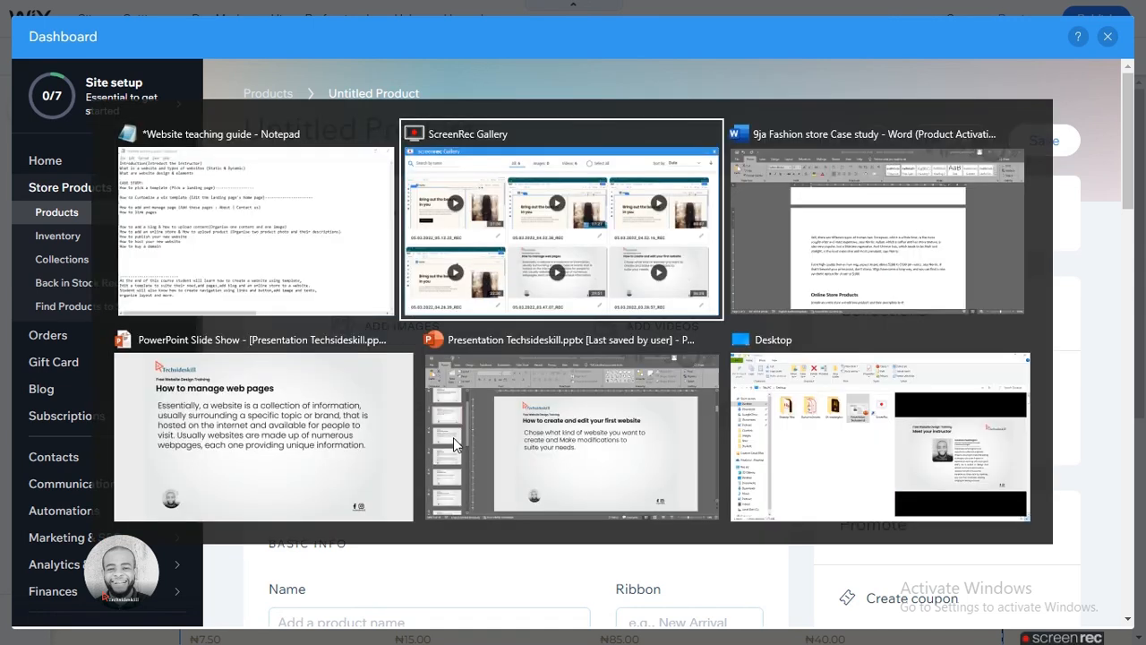
key("Tab")
left_click(480, 469)
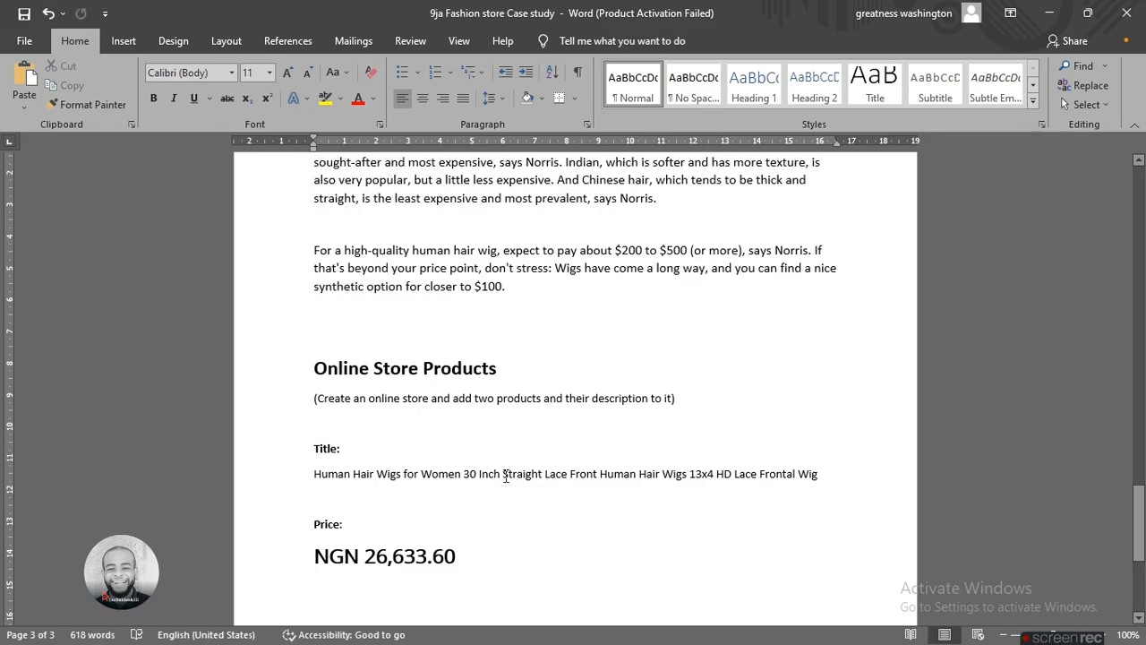
left_click_drag(508, 476, 678, 481)
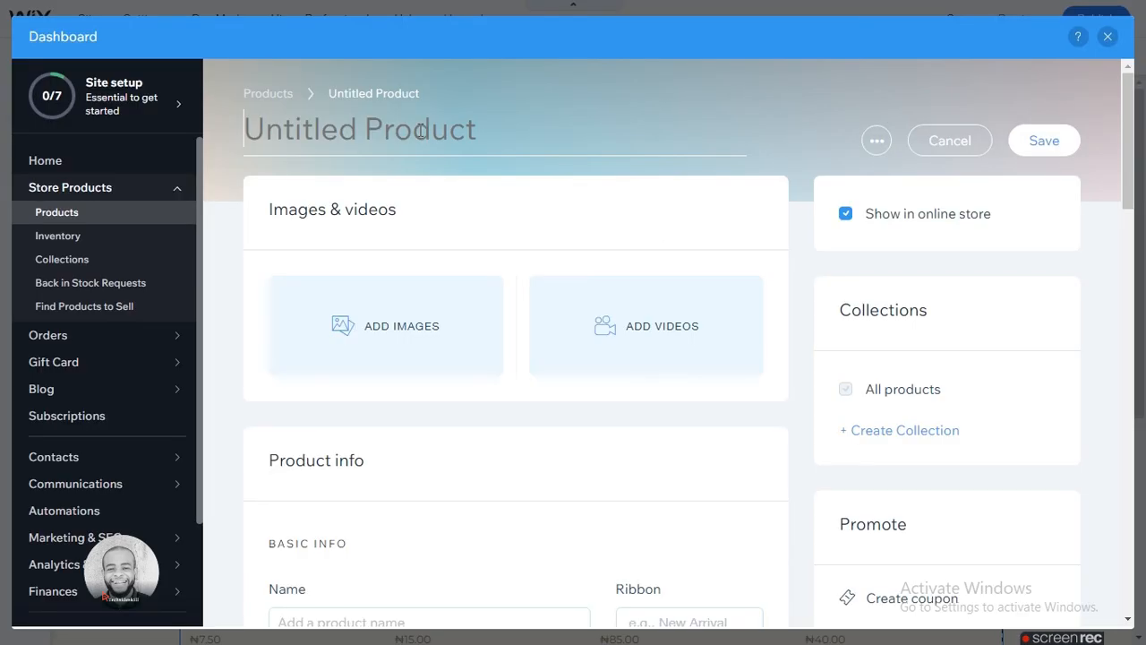
type("Straight Lace Front Human Hair Wigs")
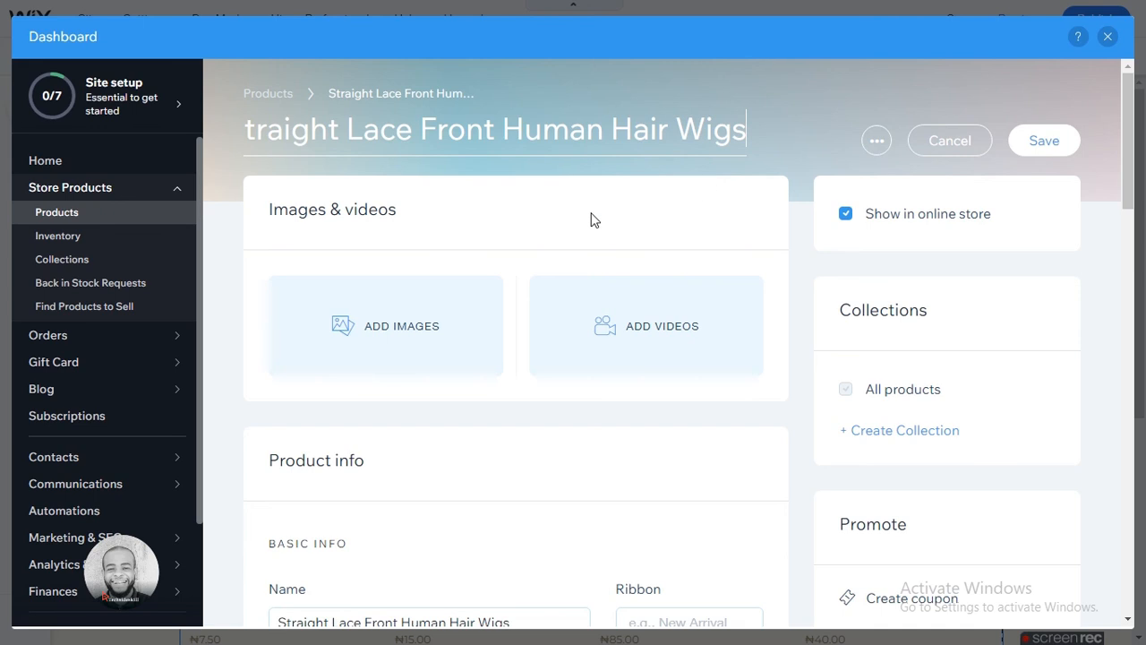
Search Media from Wix for "wig" and add the "Different wig styles" picture as the product's only image.
left_click(416, 336)
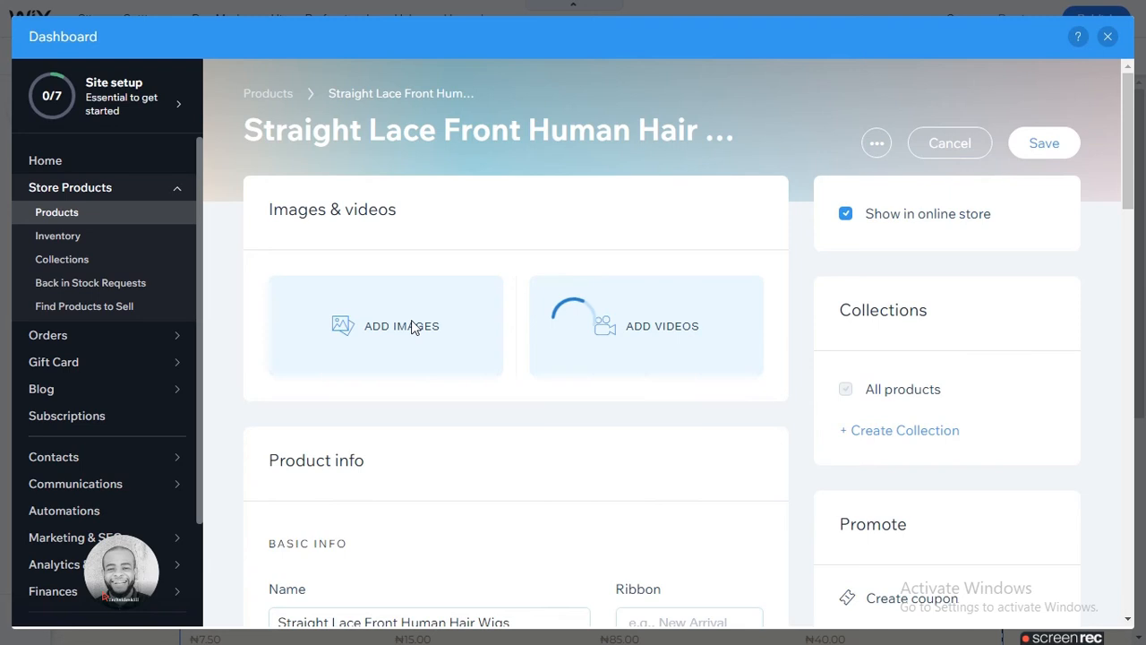
left_click(413, 328)
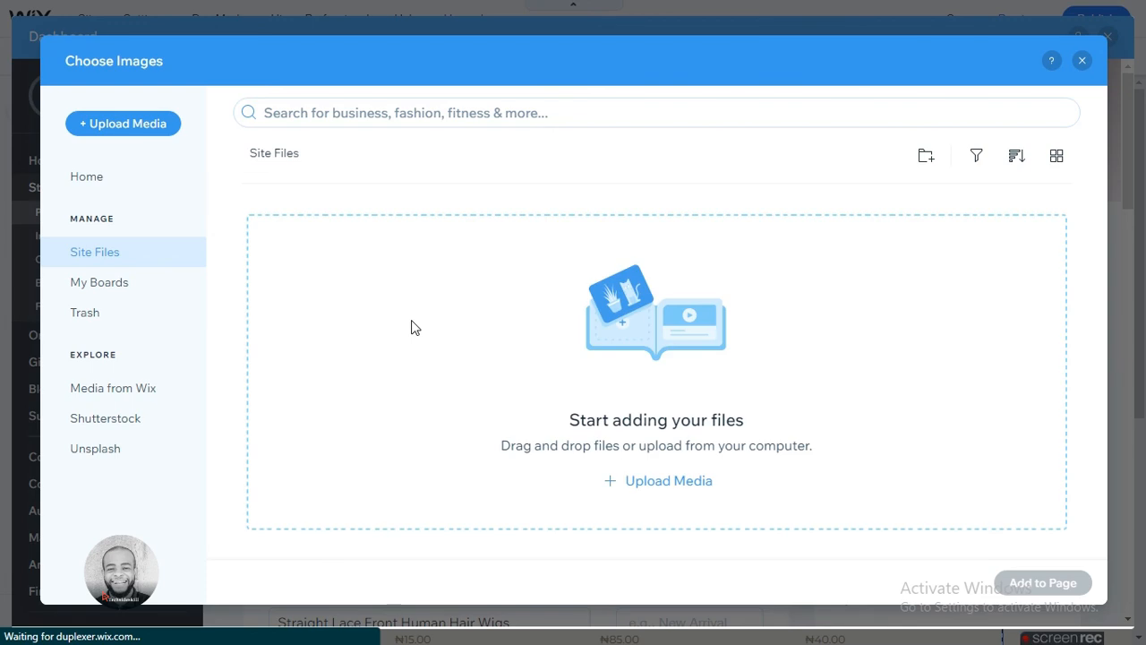
left_click(148, 391)
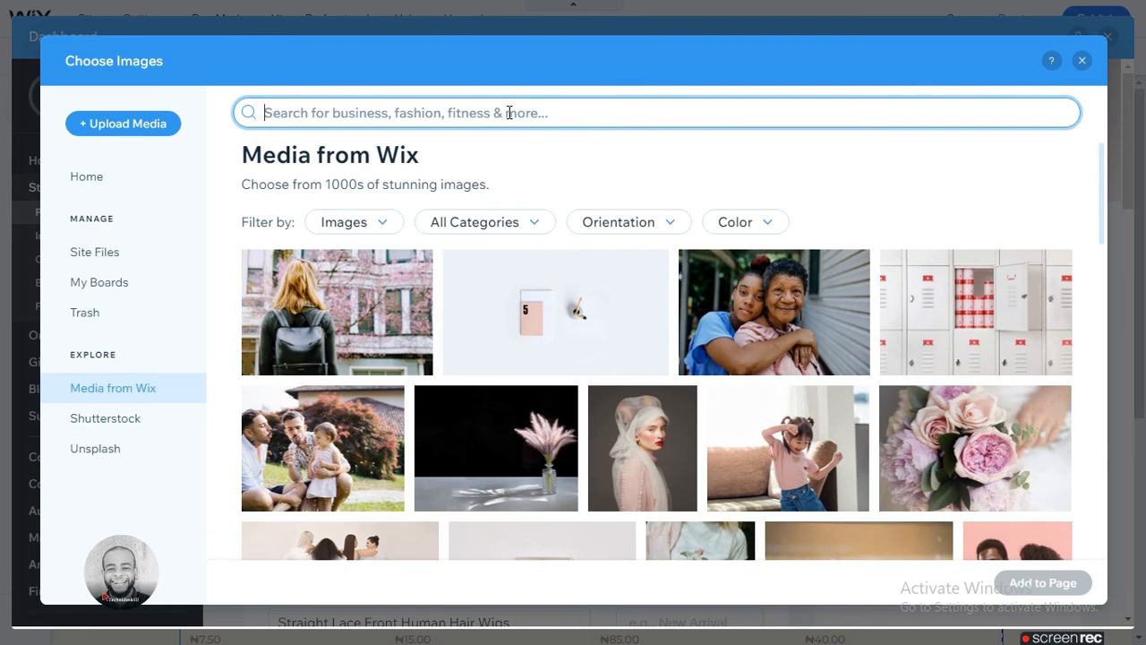
type("wig")
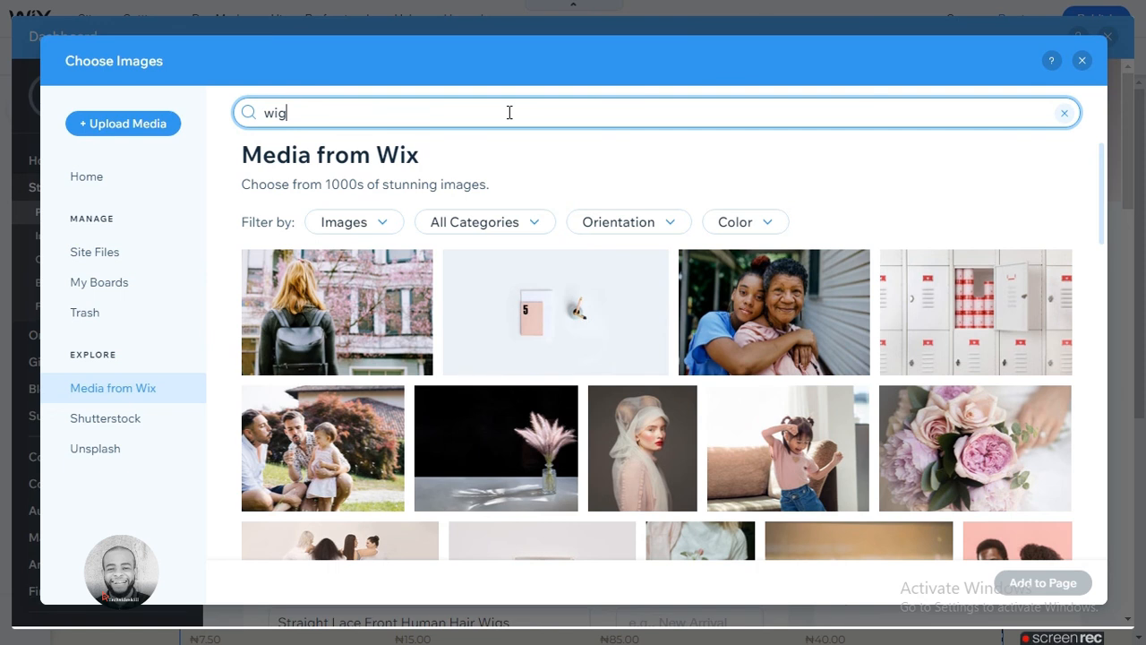
key("Return")
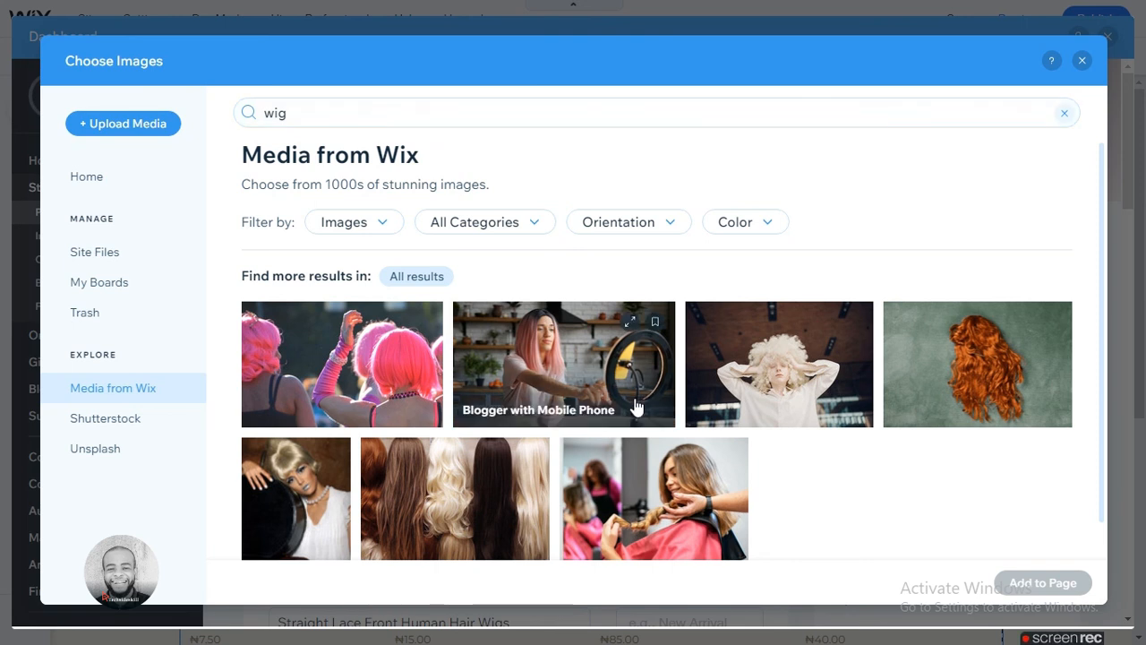
scroll(635, 407, "down", 1)
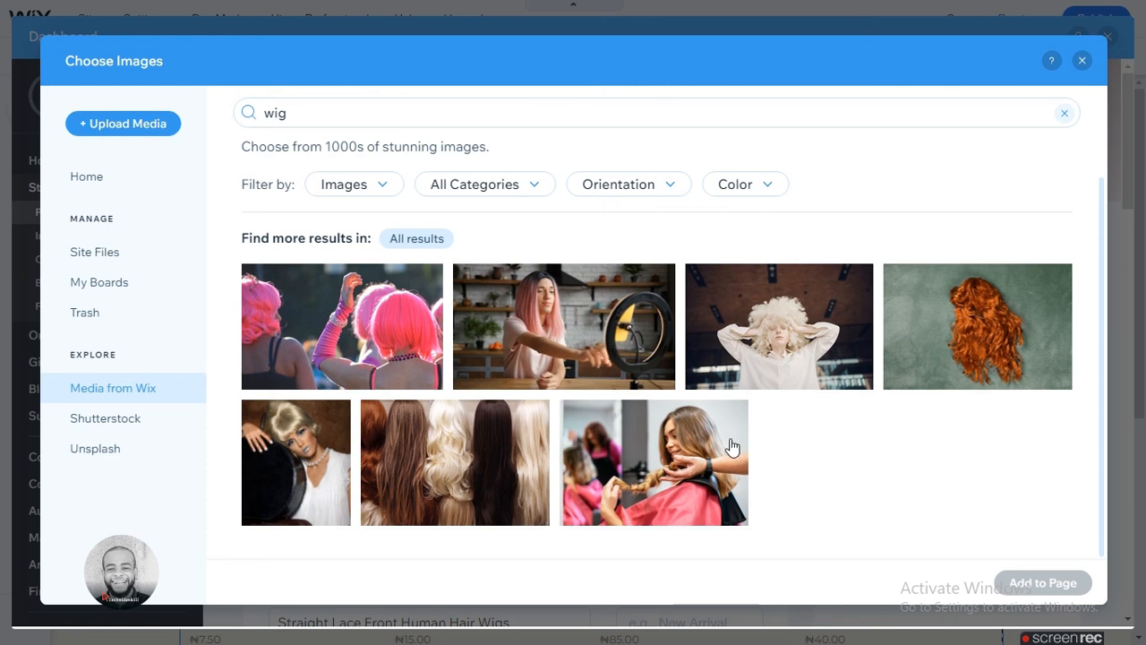
left_click(458, 458)
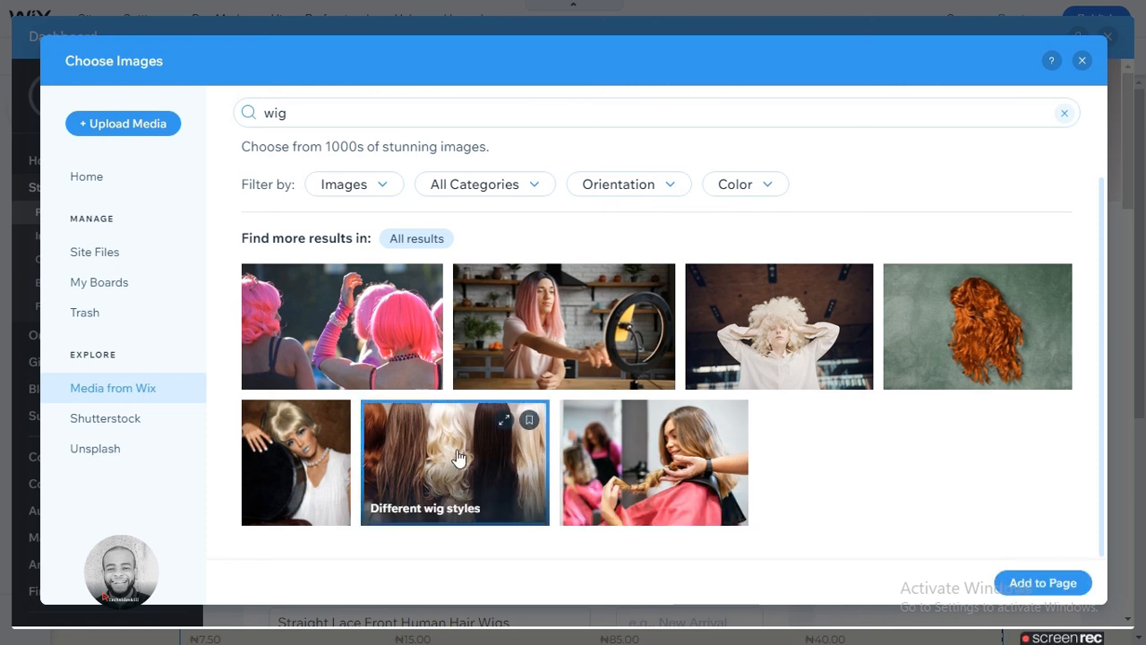
left_click(1045, 583)
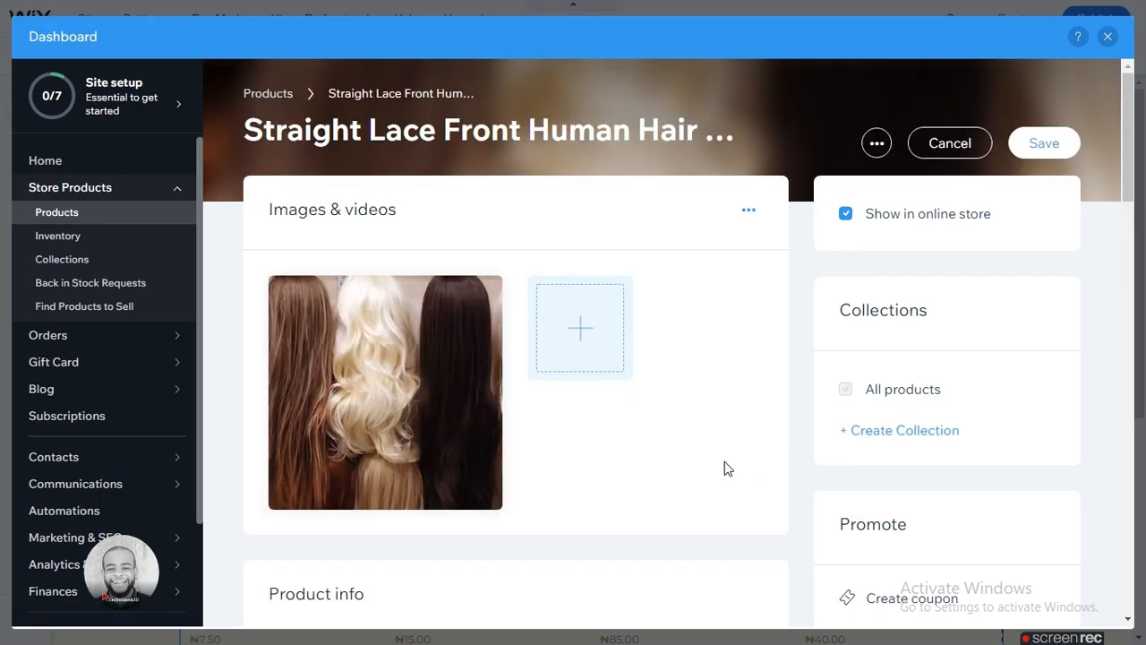
left_click(574, 333)
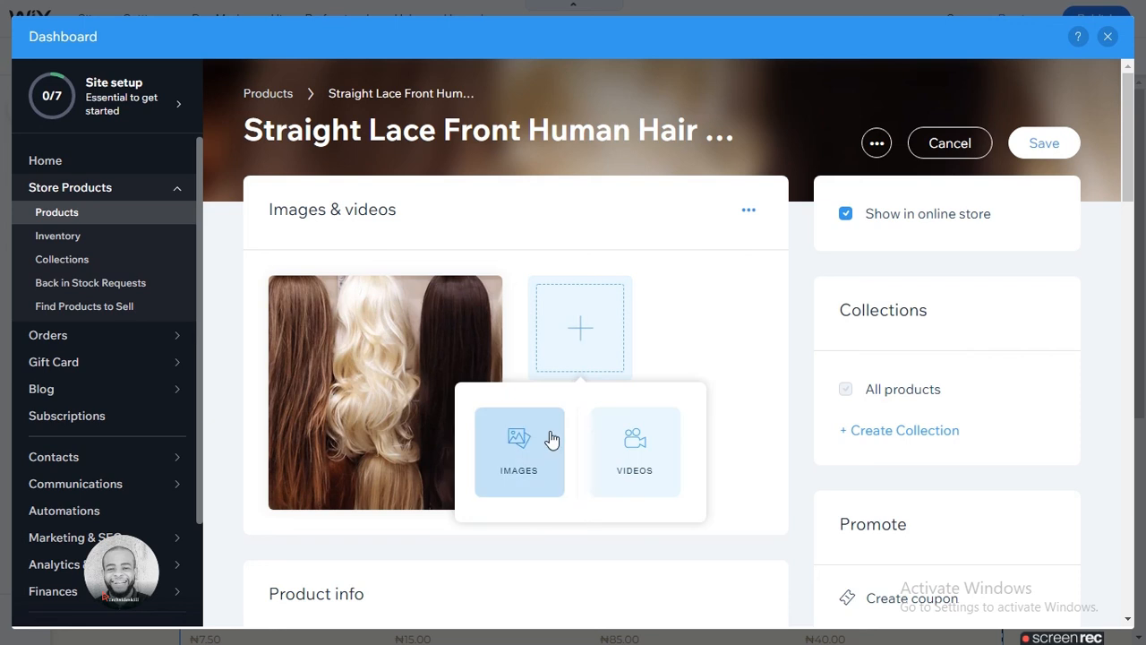
left_click(720, 339)
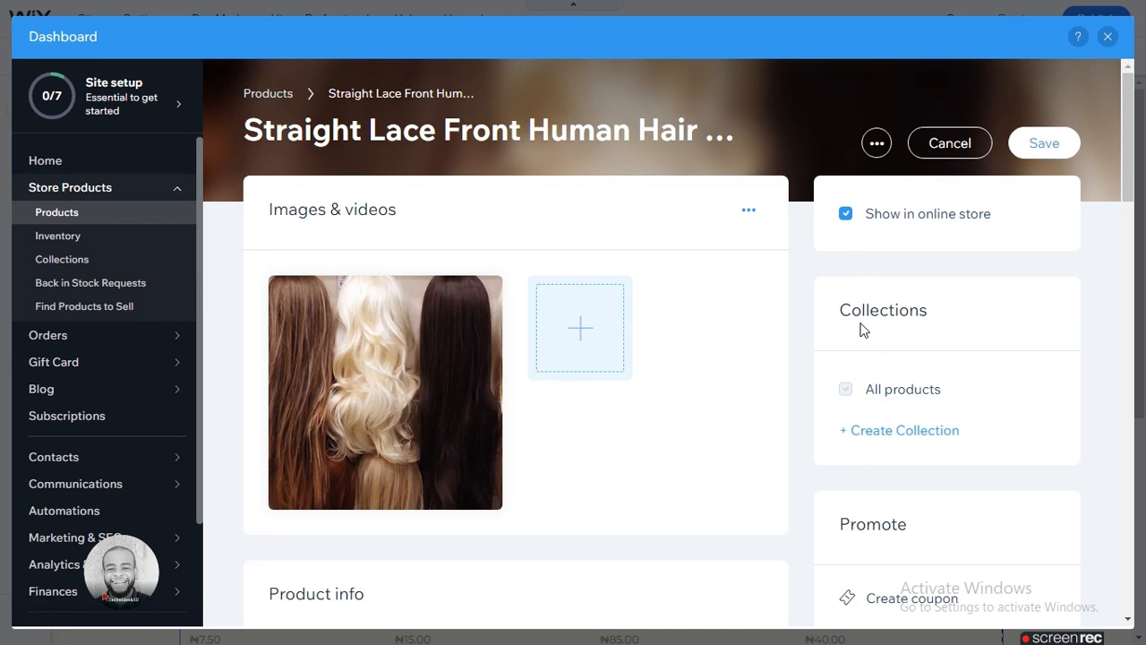
Create a collection named "Human" and assign the product to it.
left_click(884, 433)
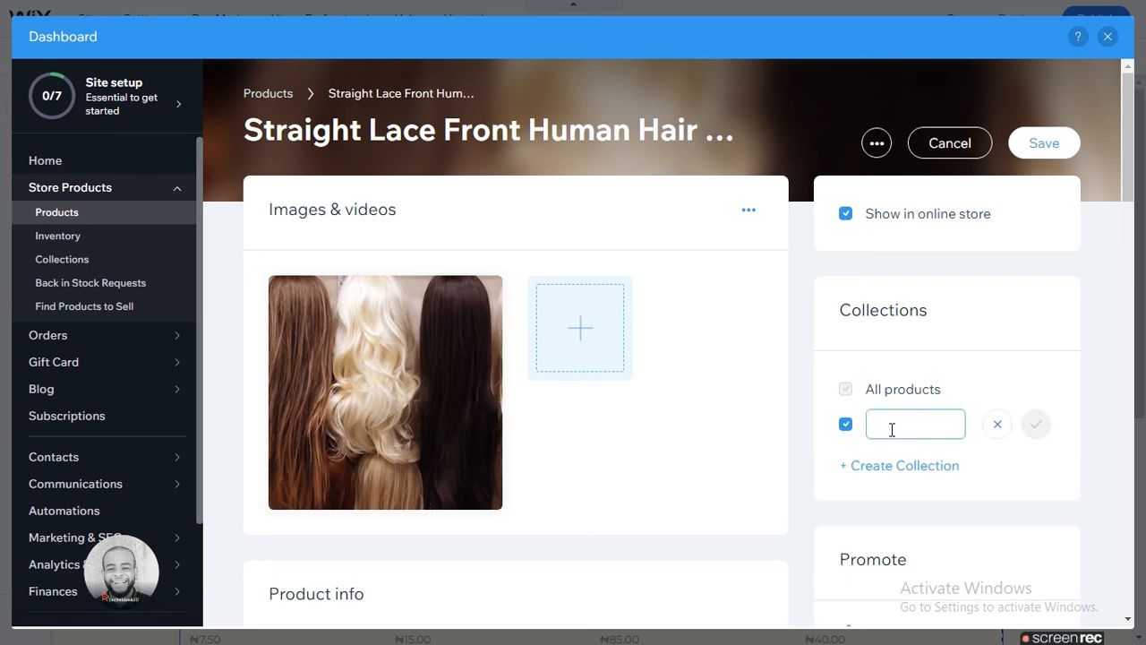
type("Human")
left_click(1033, 428)
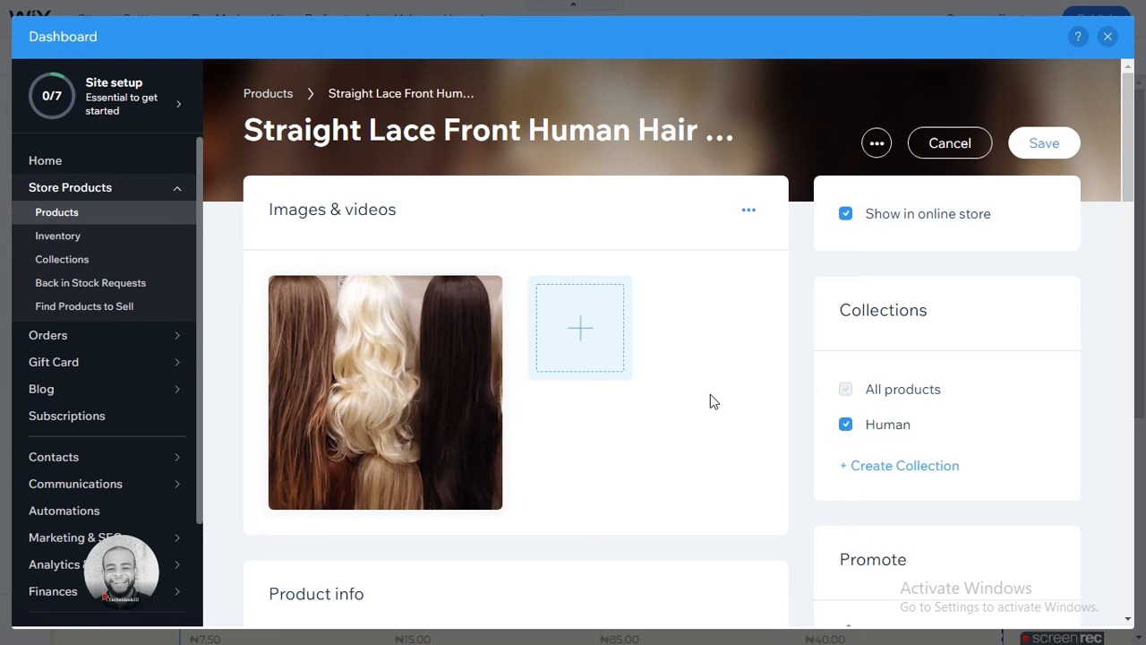
Fill the product description with the case study's full title, "Human Hair Wigs for Women 30 Inch Straight Lace Front Human Hair Wigs 13x4 HD Lace Frontal Wig".
scroll(680, 405, "down", 5)
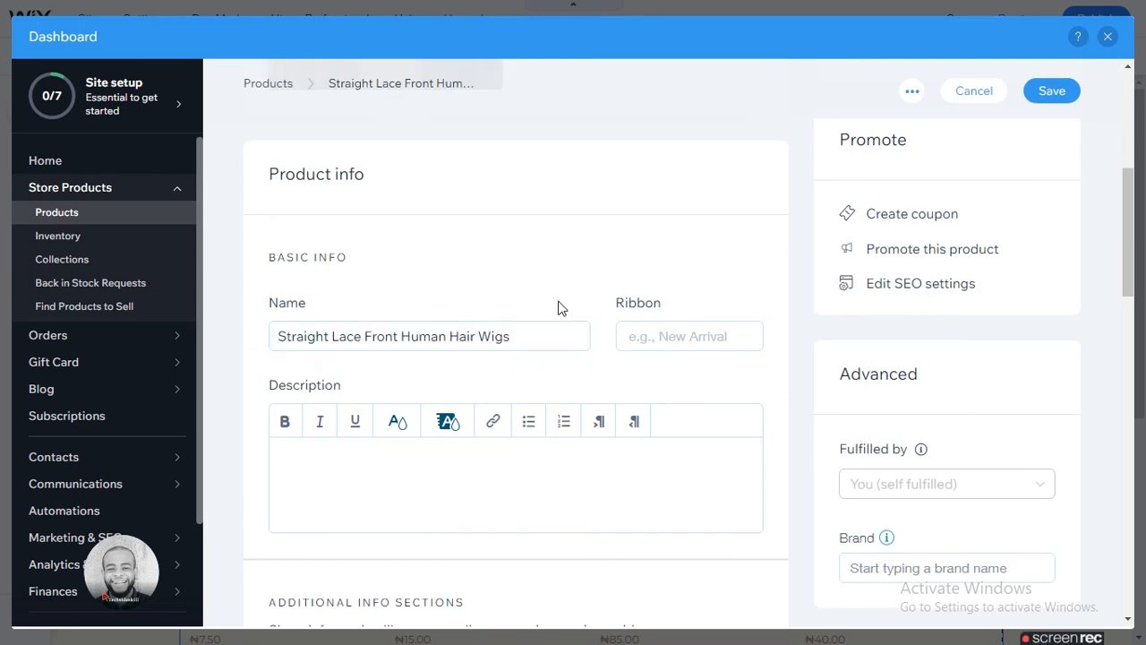
scroll(558, 307, "up", 5)
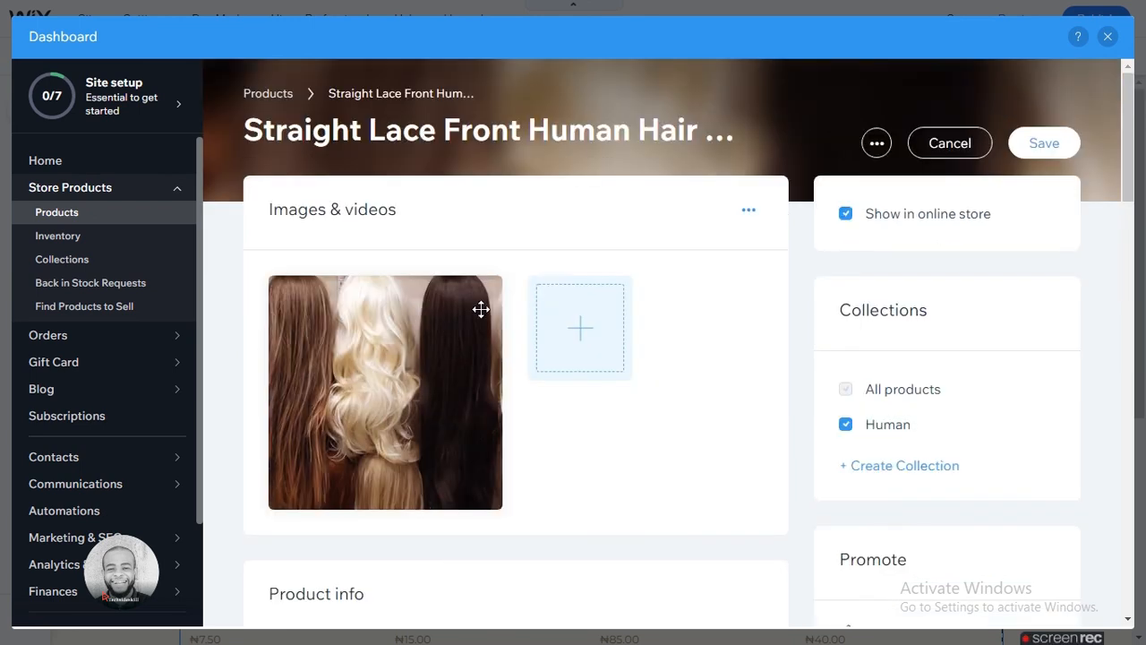
scroll(478, 308, "down", 5)
left_click(532, 251)
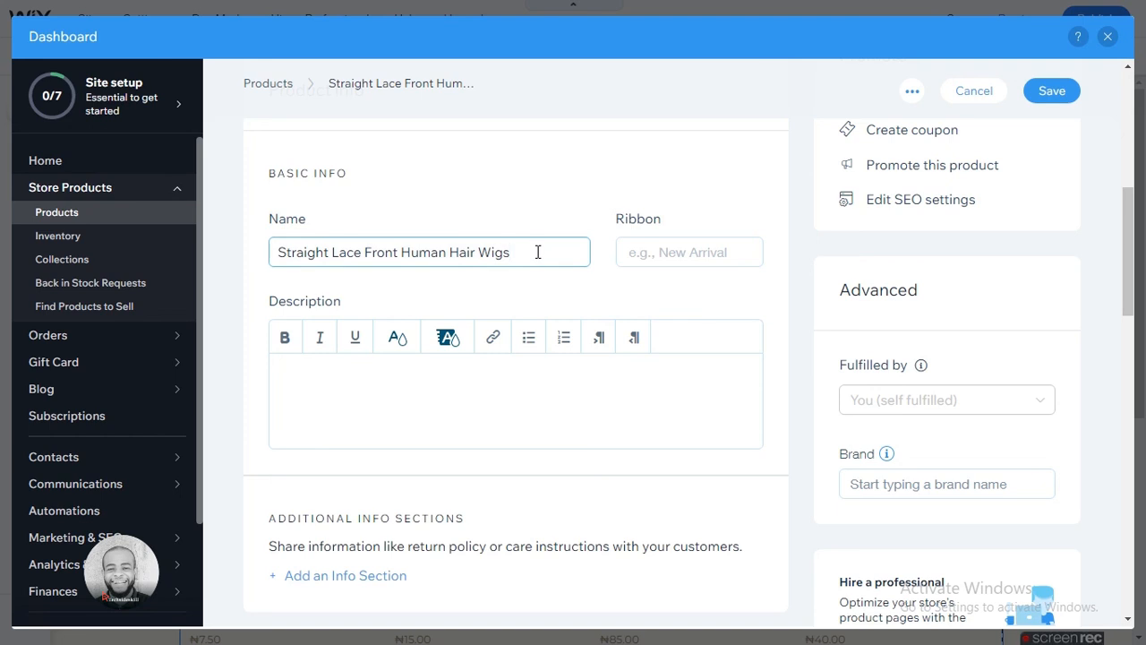
left_click(568, 387)
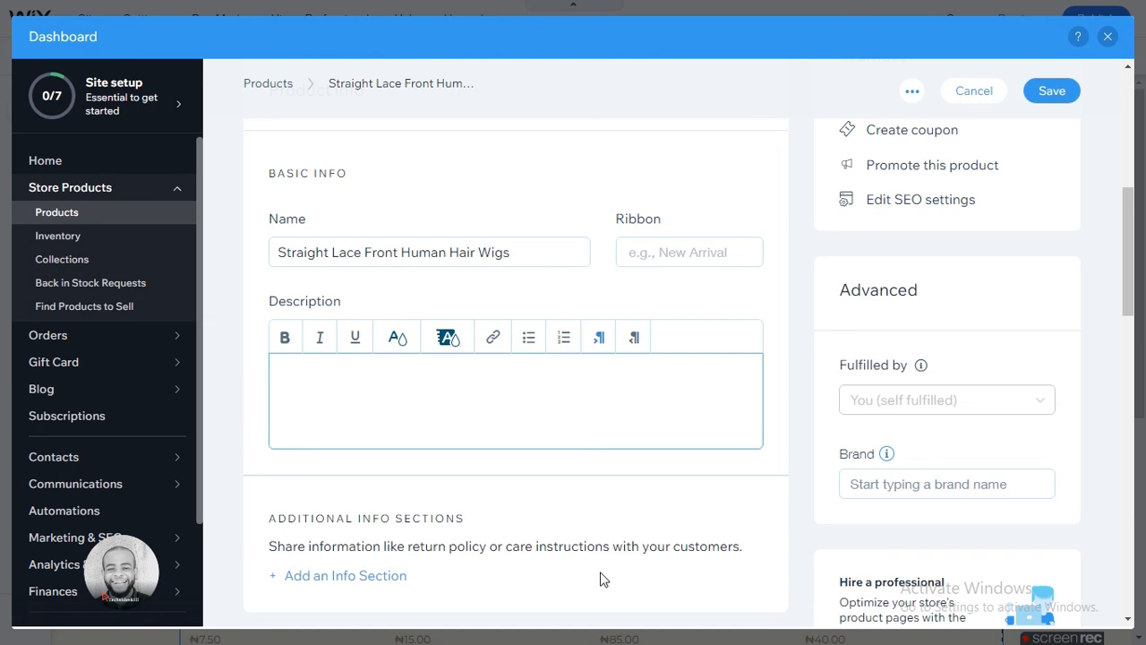
left_click_drag(315, 475, 803, 484)
right_click(430, 391)
left_click(472, 269)
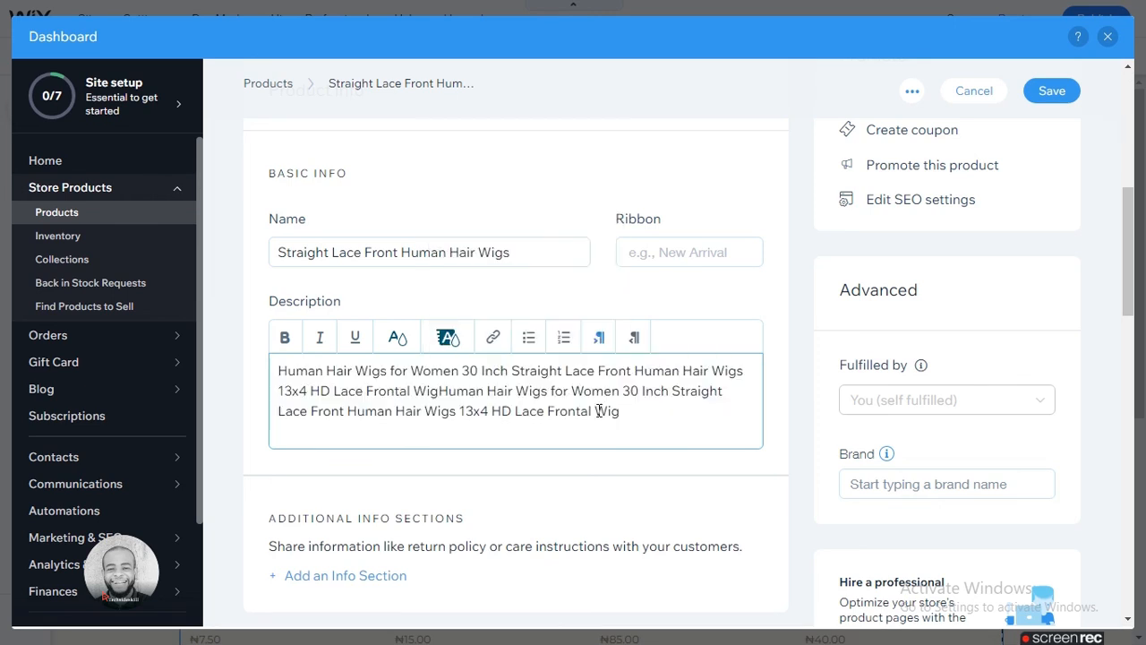
key("ctrl+z")
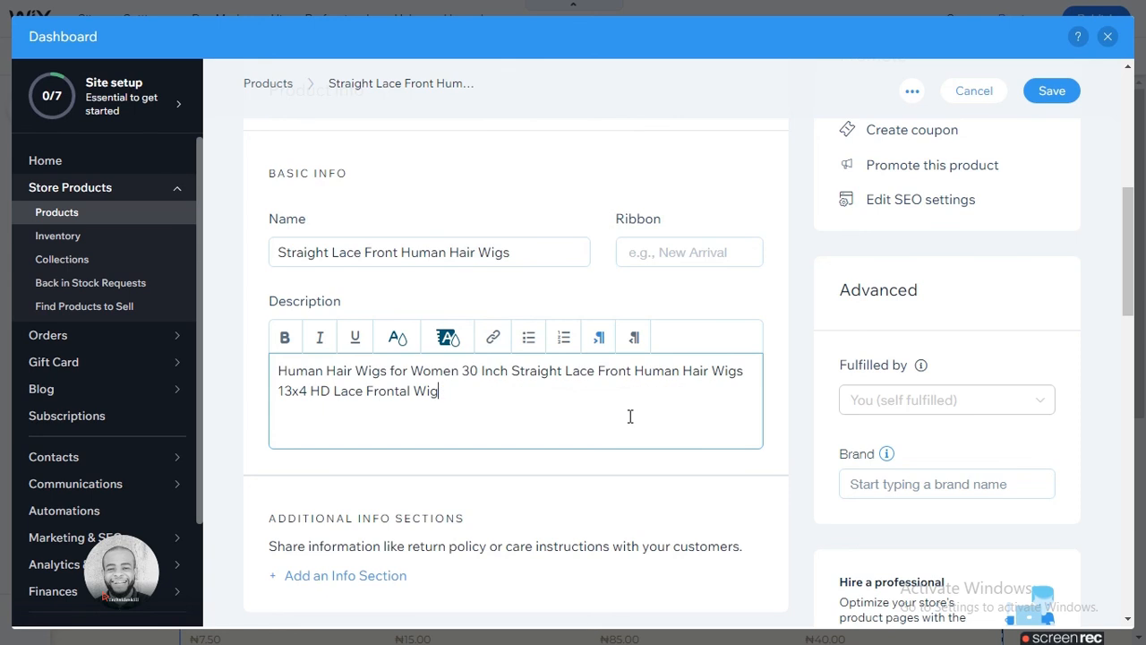
left_click(783, 312)
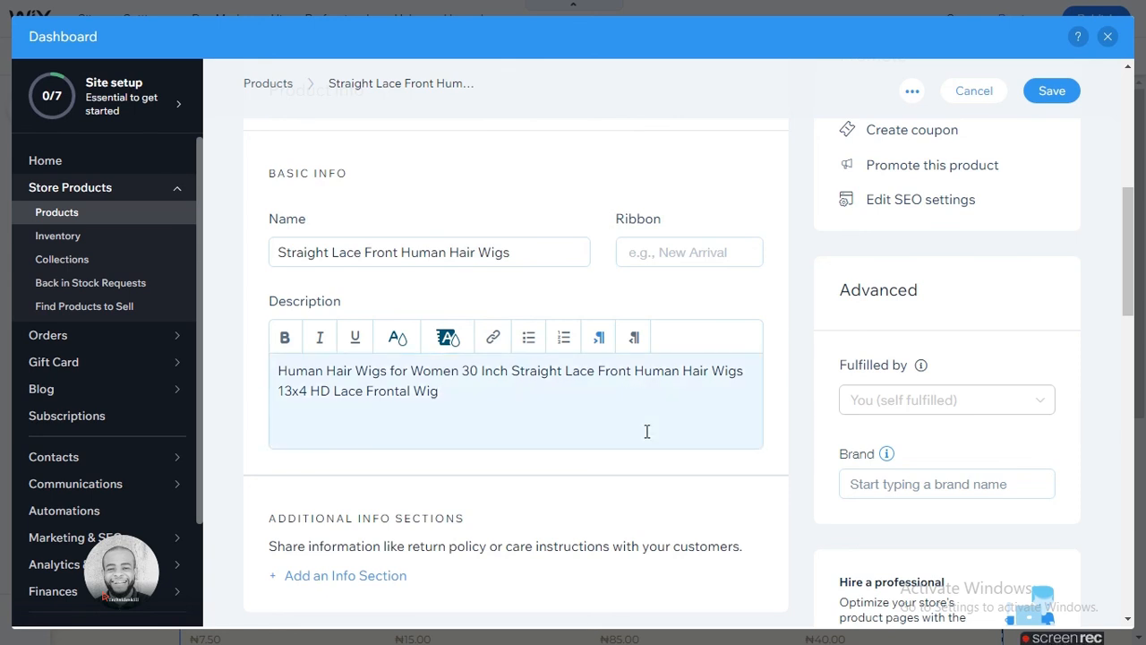
Check the product's price in the Word case study and set the price in the product form to ₦26000.
scroll(647, 431, "down", 4)
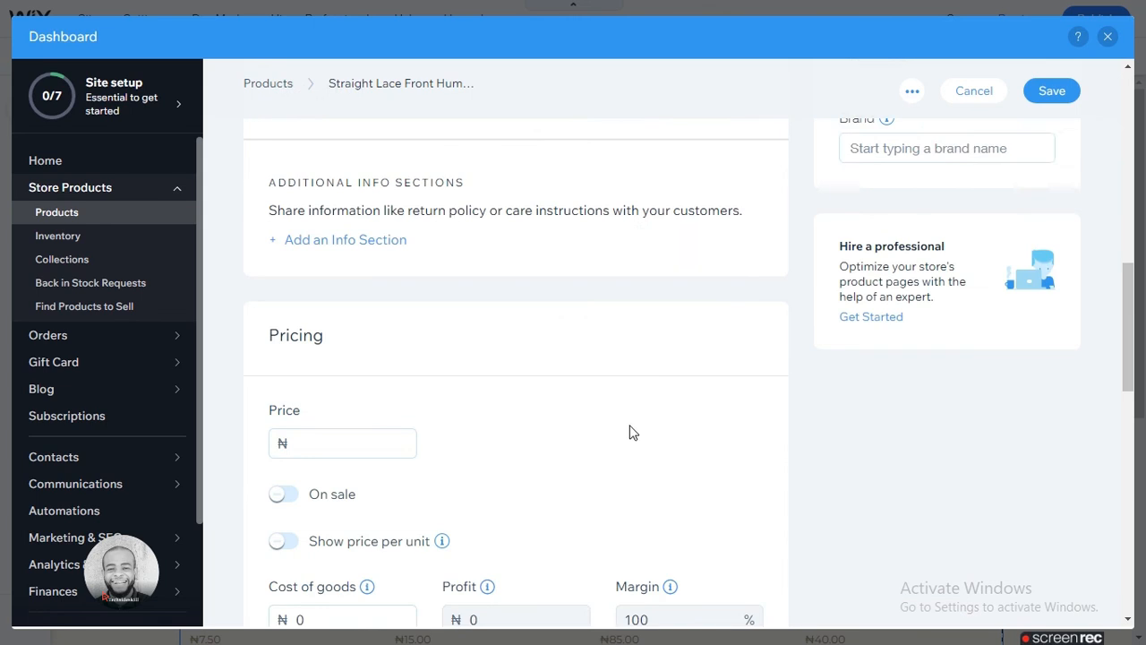
scroll(609, 428, "down", 1)
left_click(405, 360)
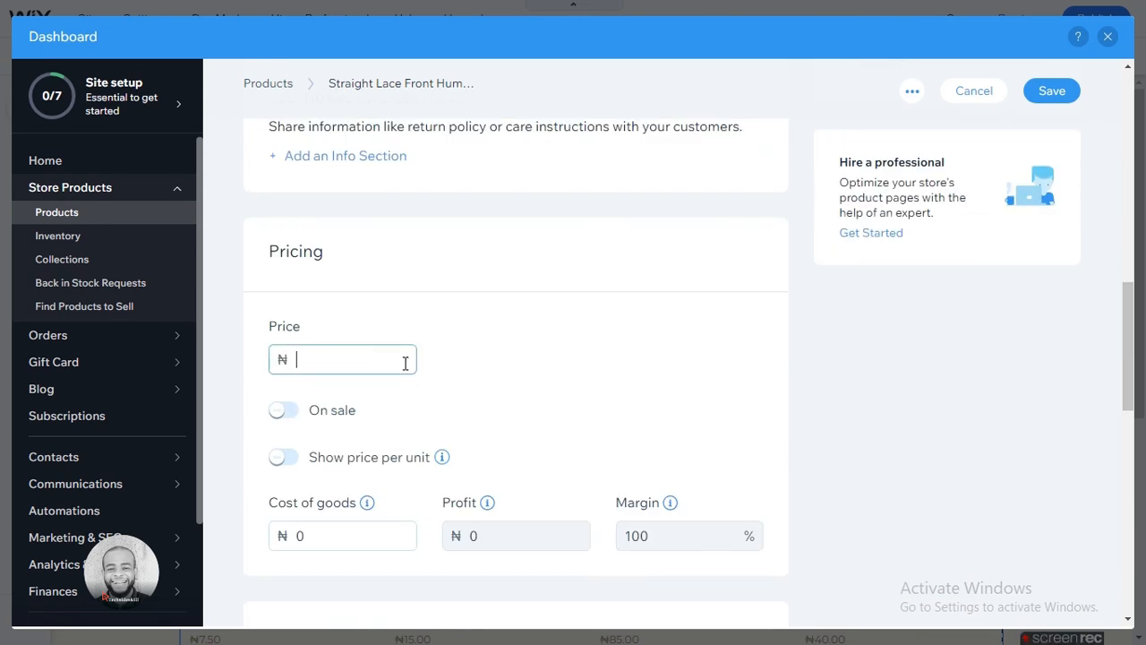
key("alt+Tab")
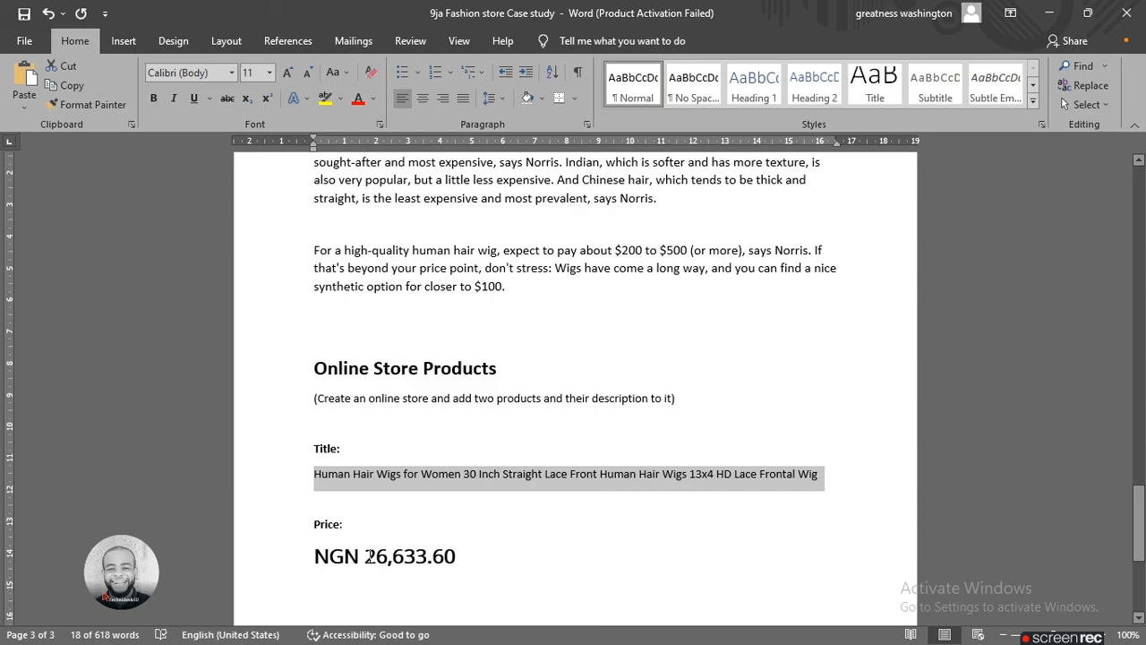
left_click_drag(365, 556, 451, 549)
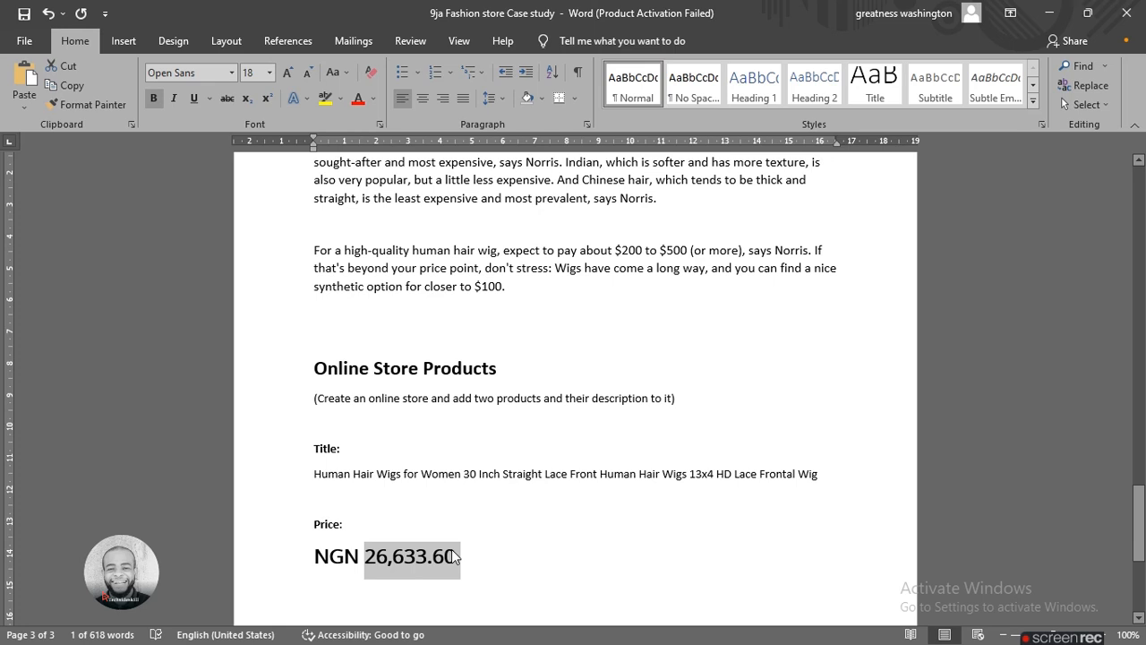
key("alt+Tab")
type("26")
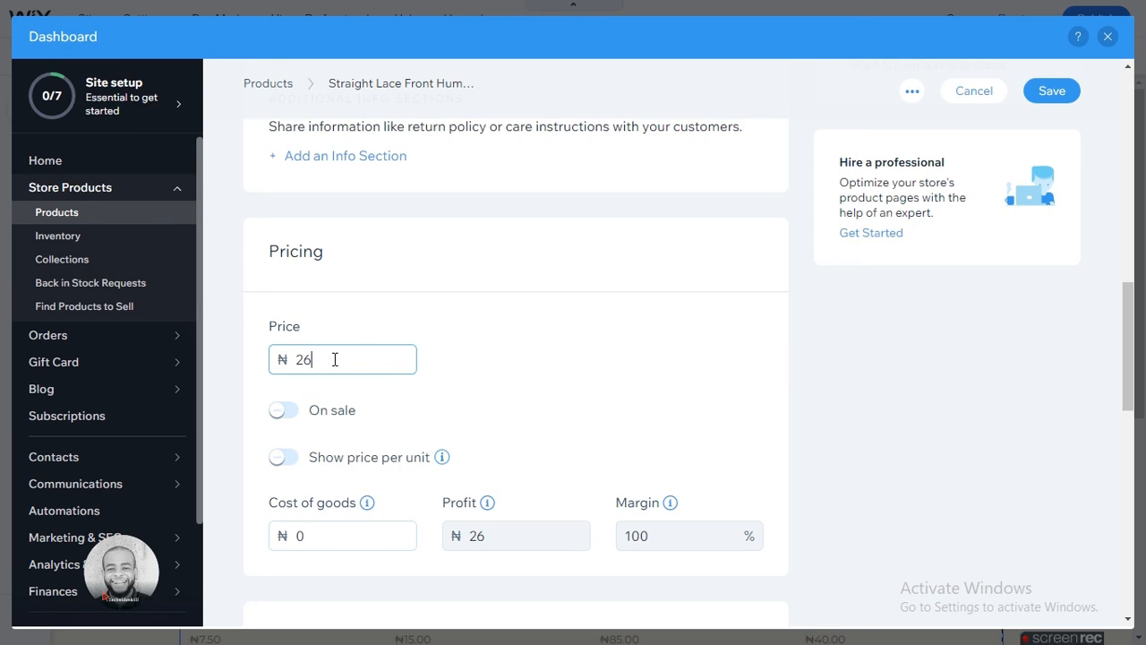
type("000")
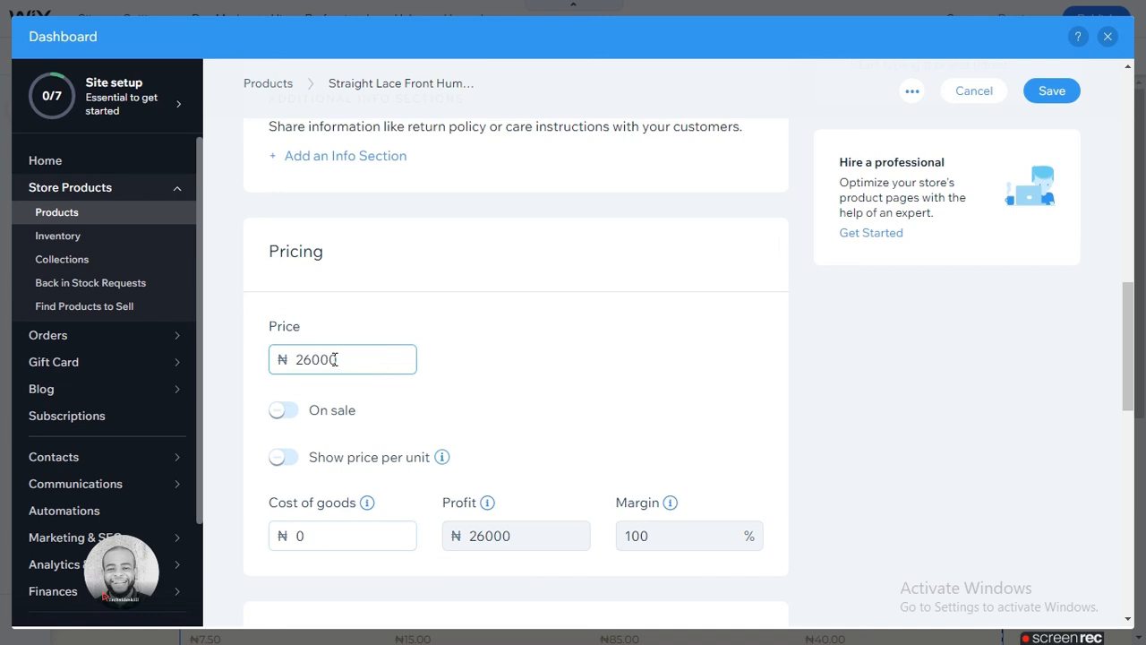
left_click(399, 340)
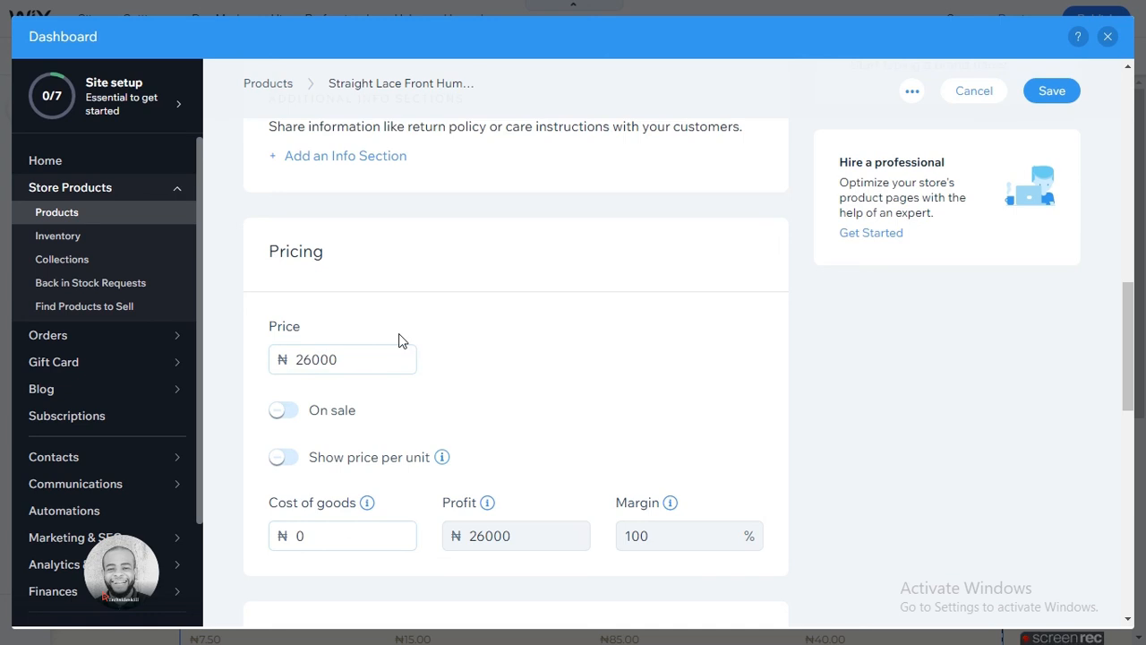
scroll(473, 394, "down", 1)
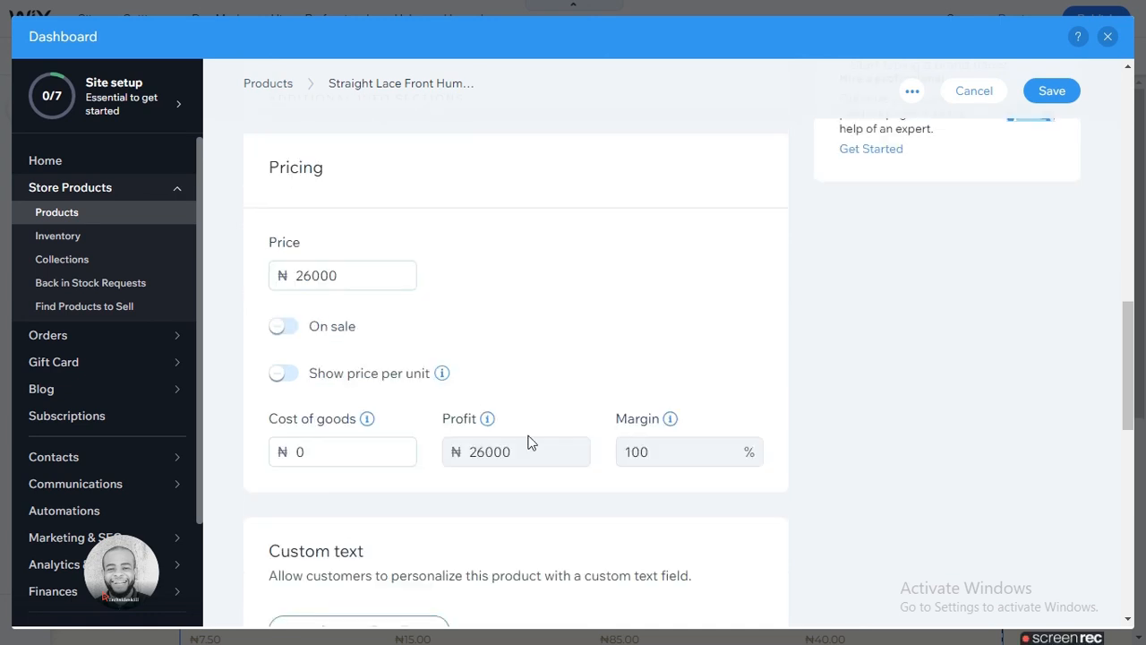
left_click(291, 335)
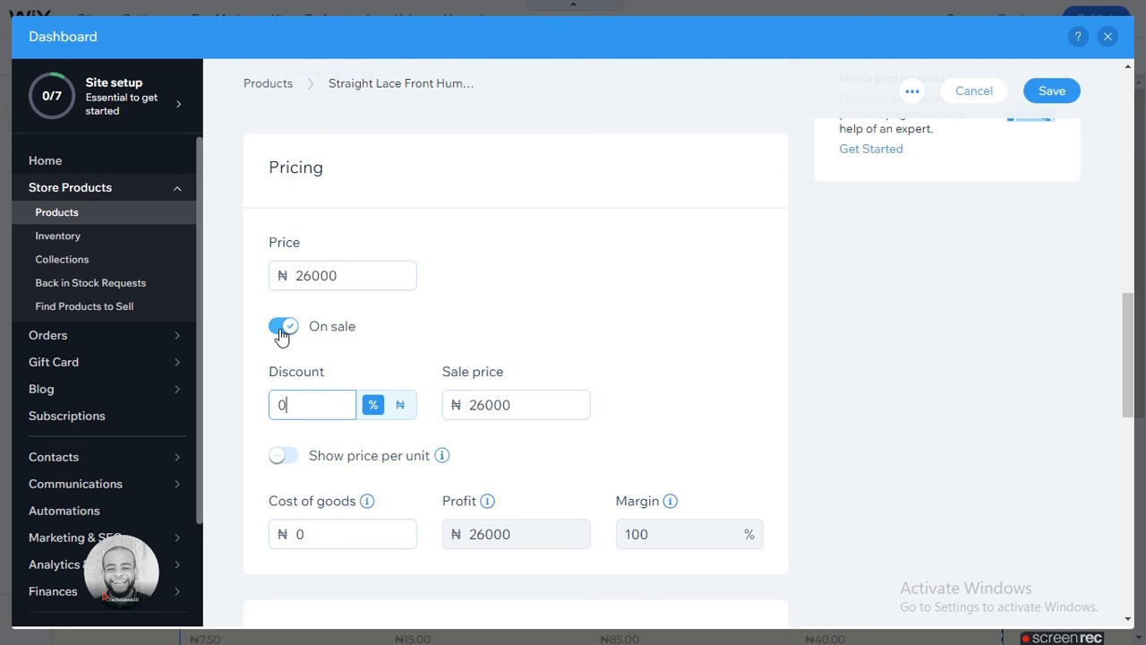
double_click(303, 401)
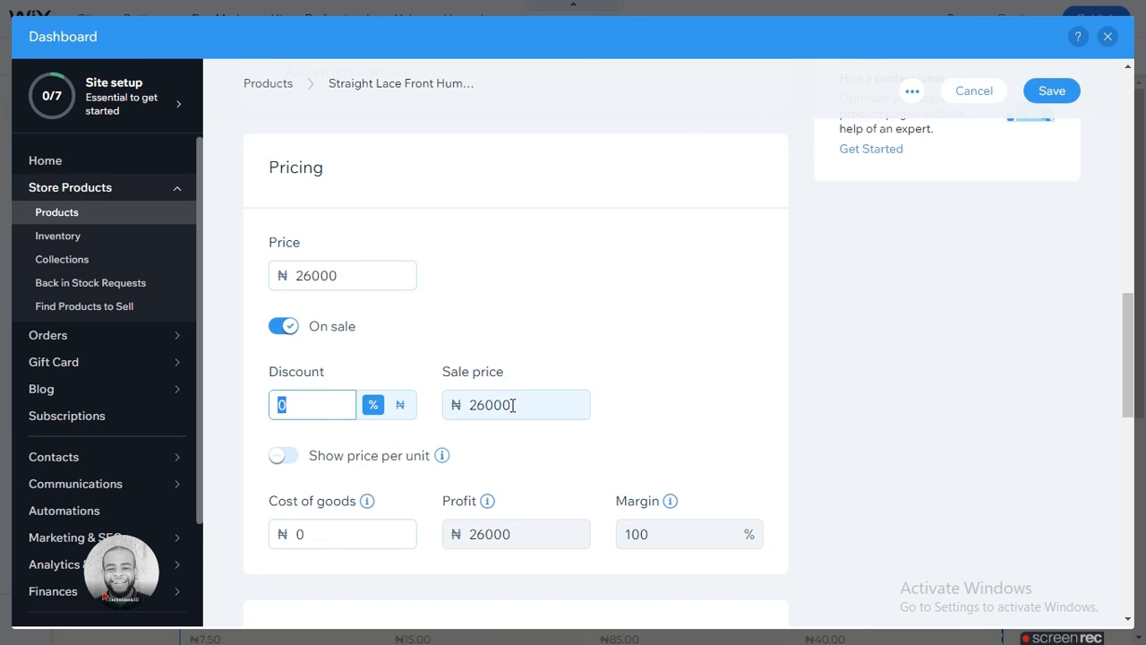
left_click(283, 328)
Review the rest of the product form, including the custom text, product options, and inventory and shipping sections.
scroll(400, 353, "down", 3)
scroll(401, 354, "down", 1)
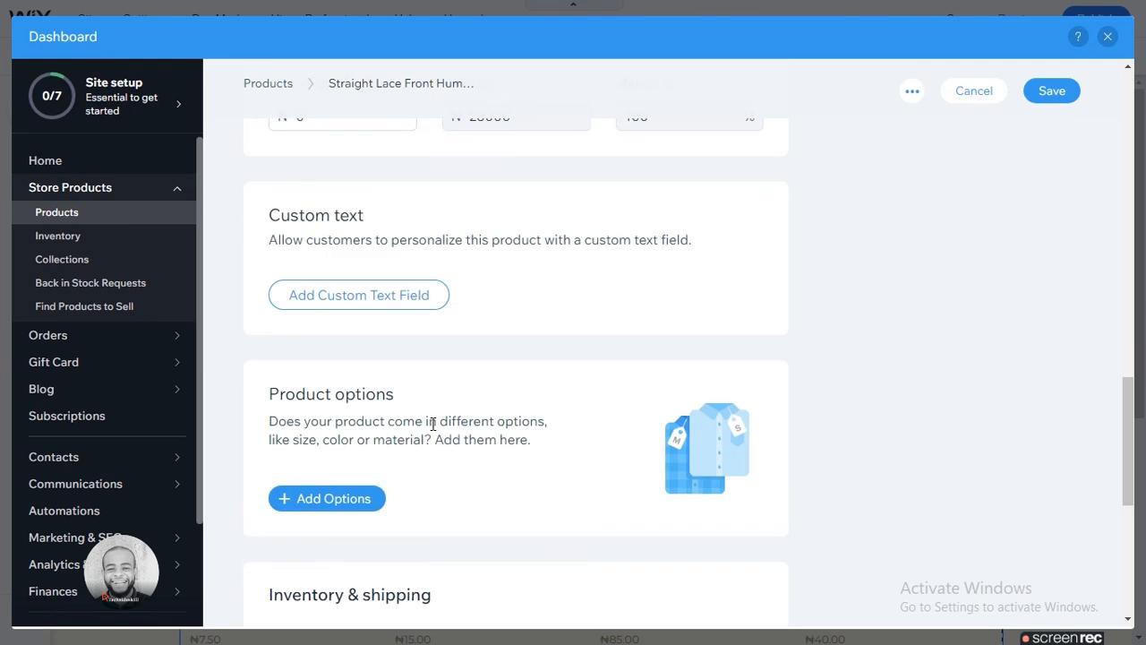
scroll(433, 424, "down", 3)
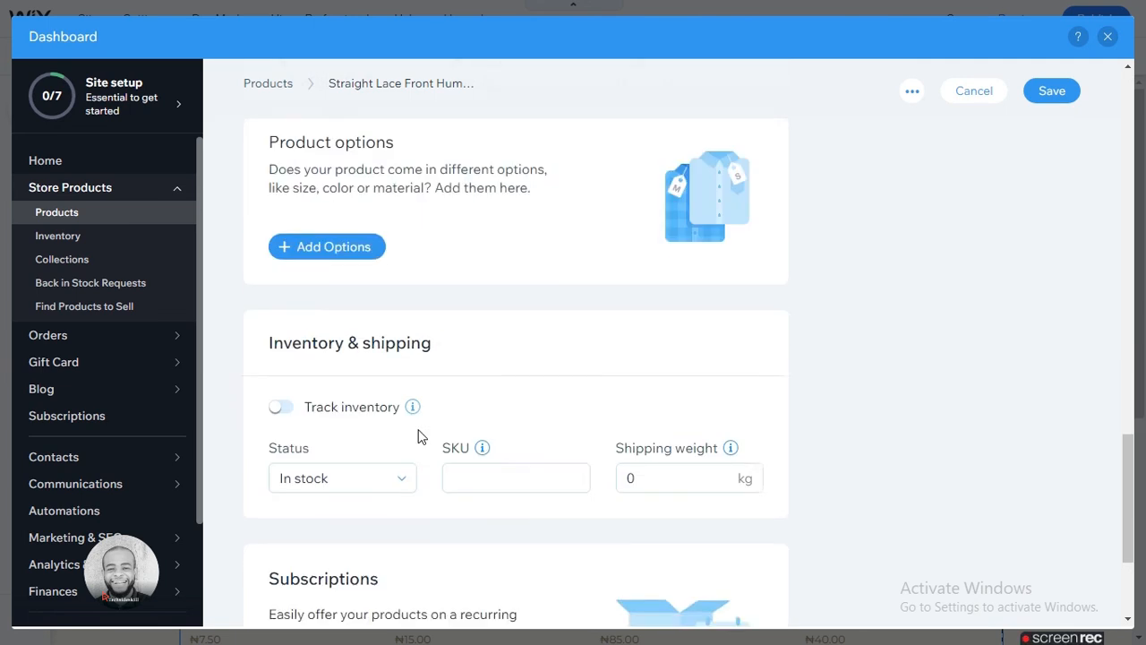
scroll(421, 437, "down", 2)
scroll(436, 443, "up", 4)
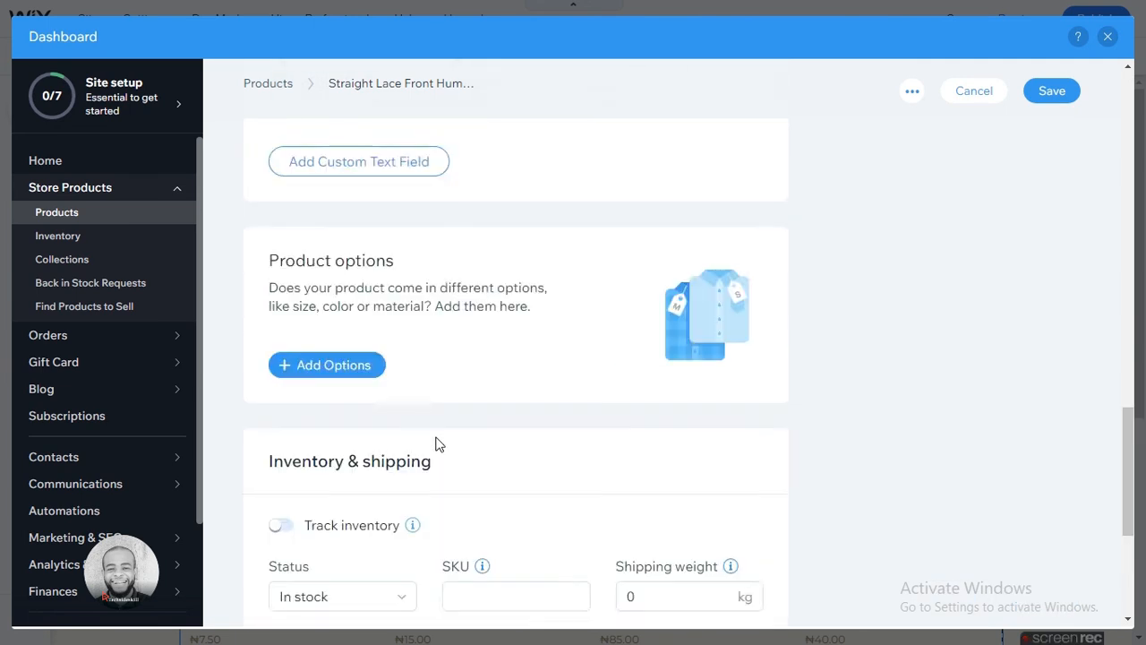
scroll(436, 443, "up", 15)
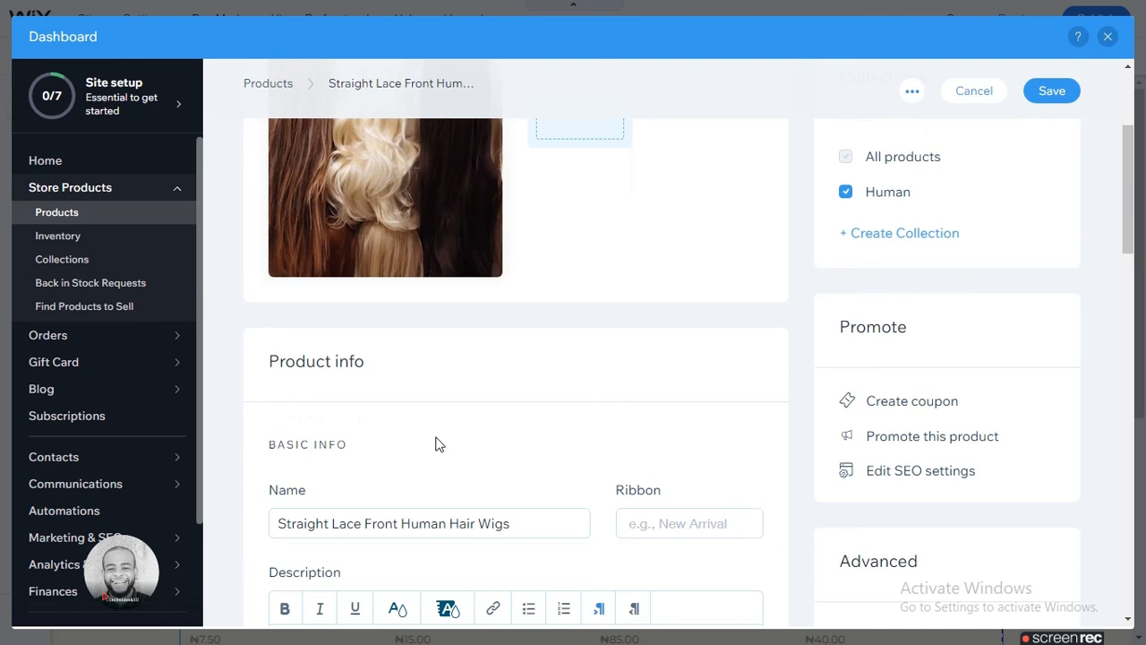
scroll(438, 441, "down", 10)
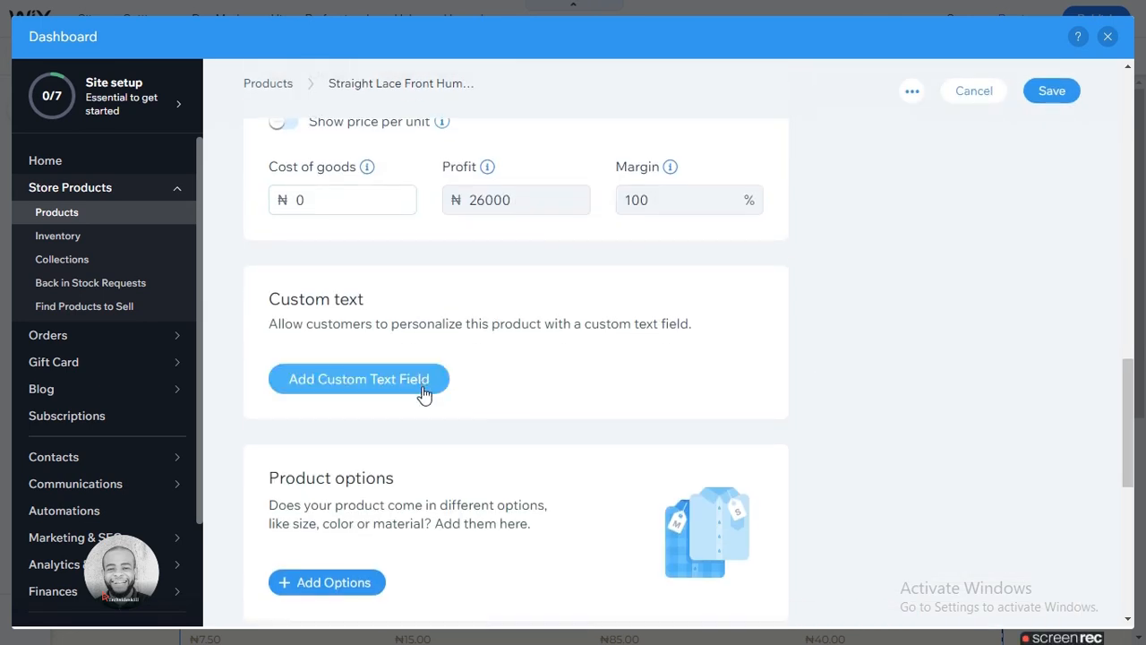
scroll(424, 394, "down", 1)
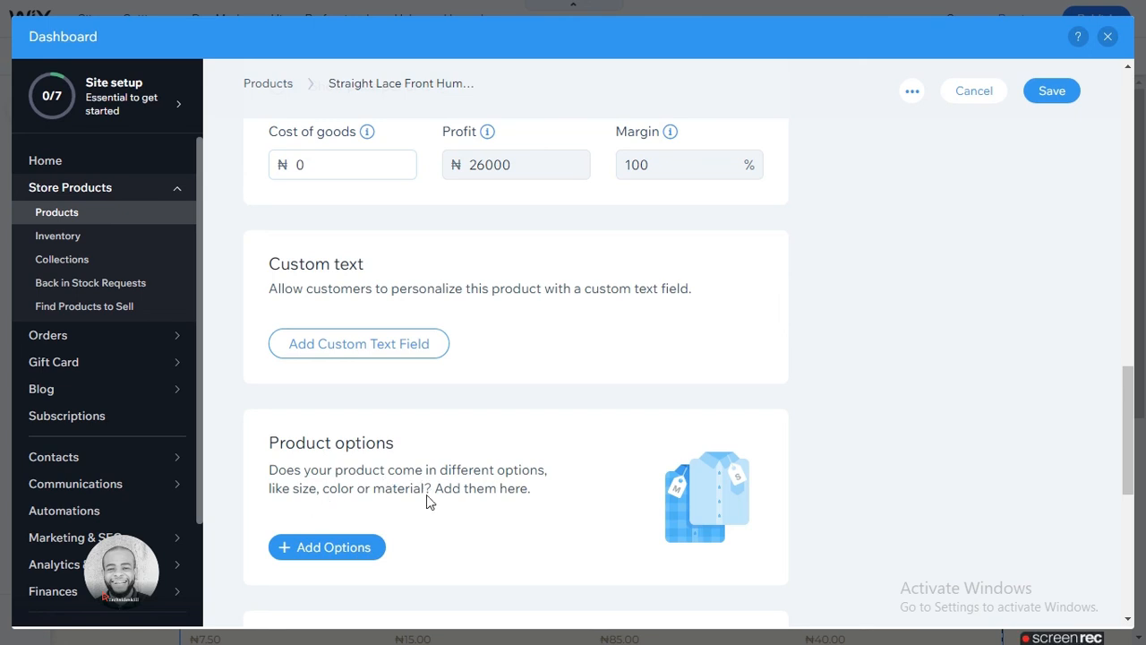
scroll(488, 492, "down", 3)
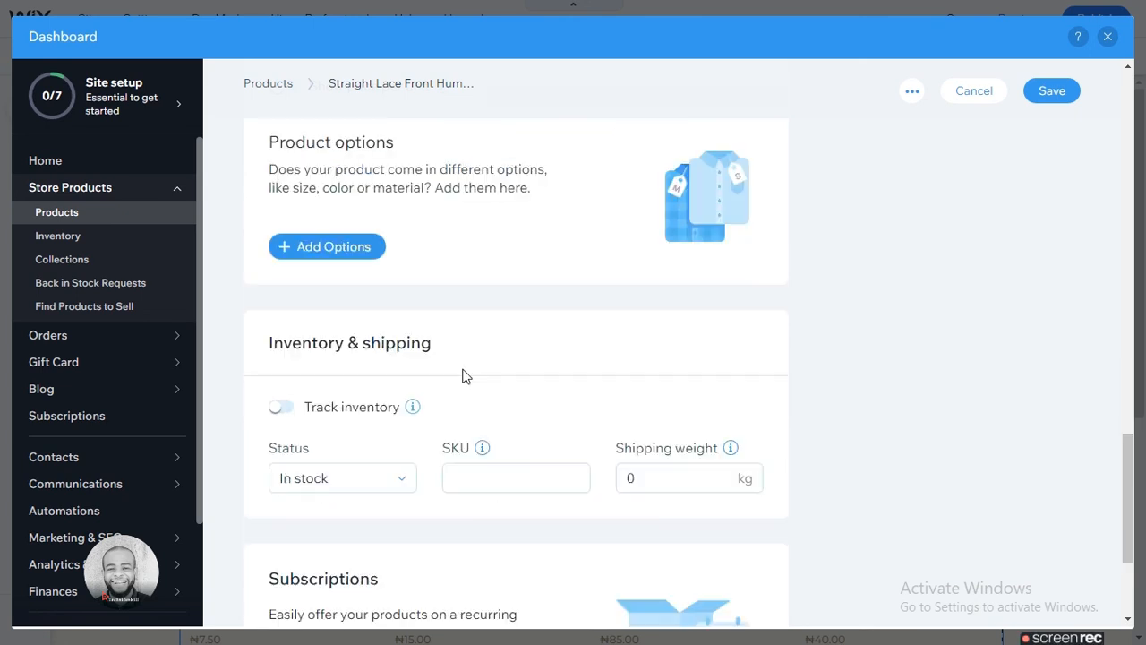
Start a new product option named "Size" that is shown as a list on the product page.
left_click(352, 250)
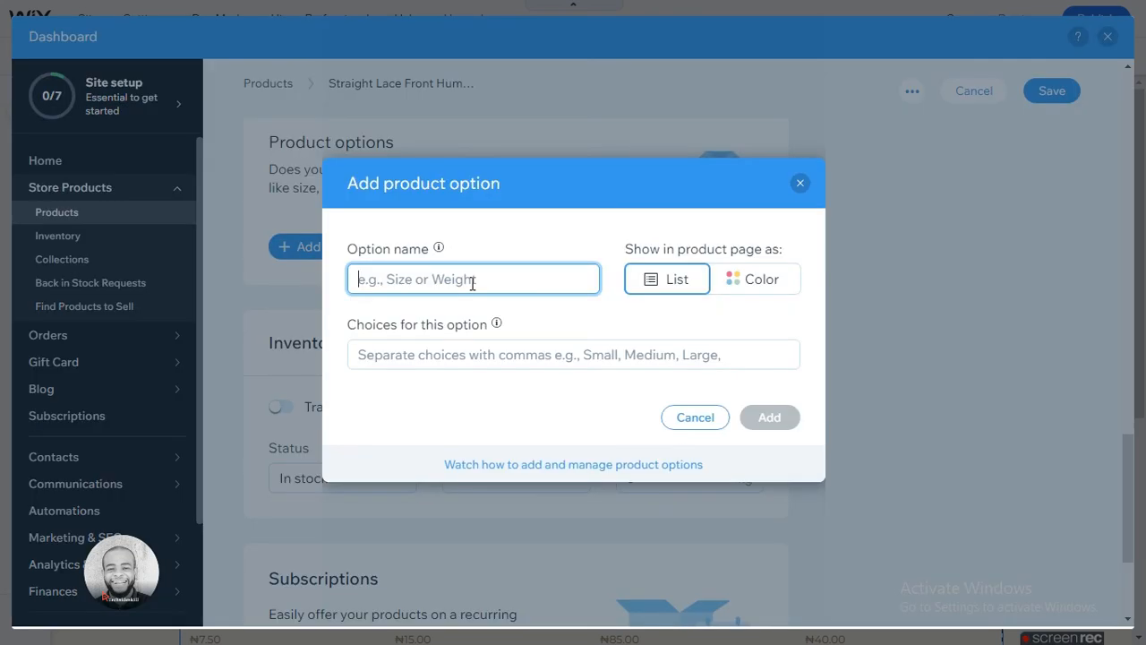
left_click(743, 289)
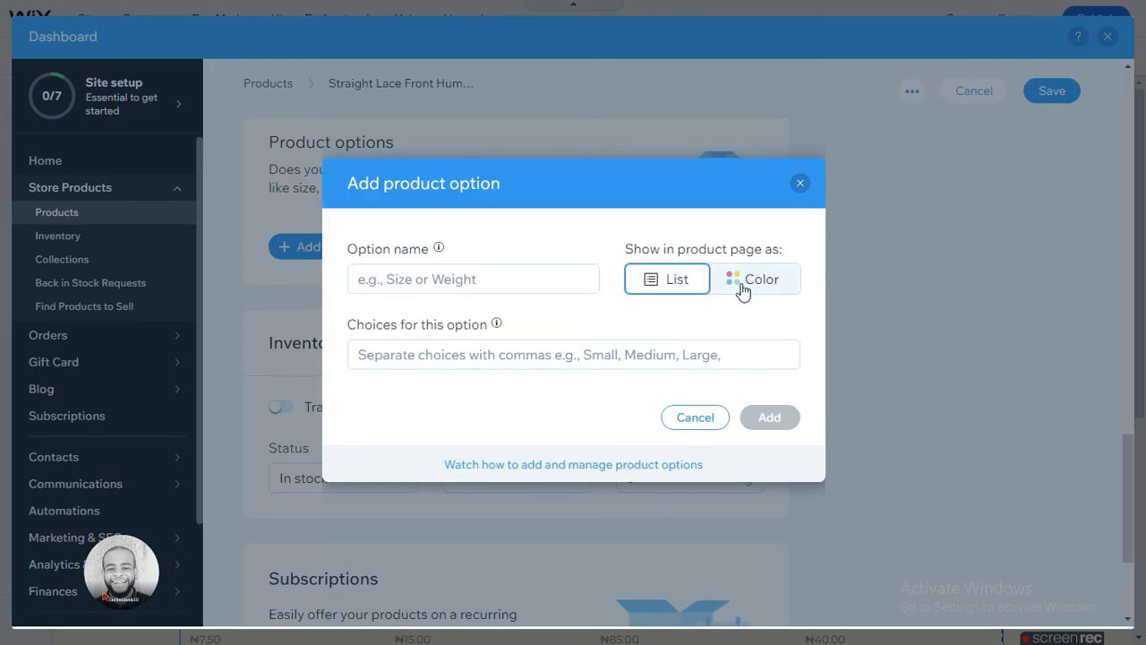
left_click(742, 288)
left_click(504, 280)
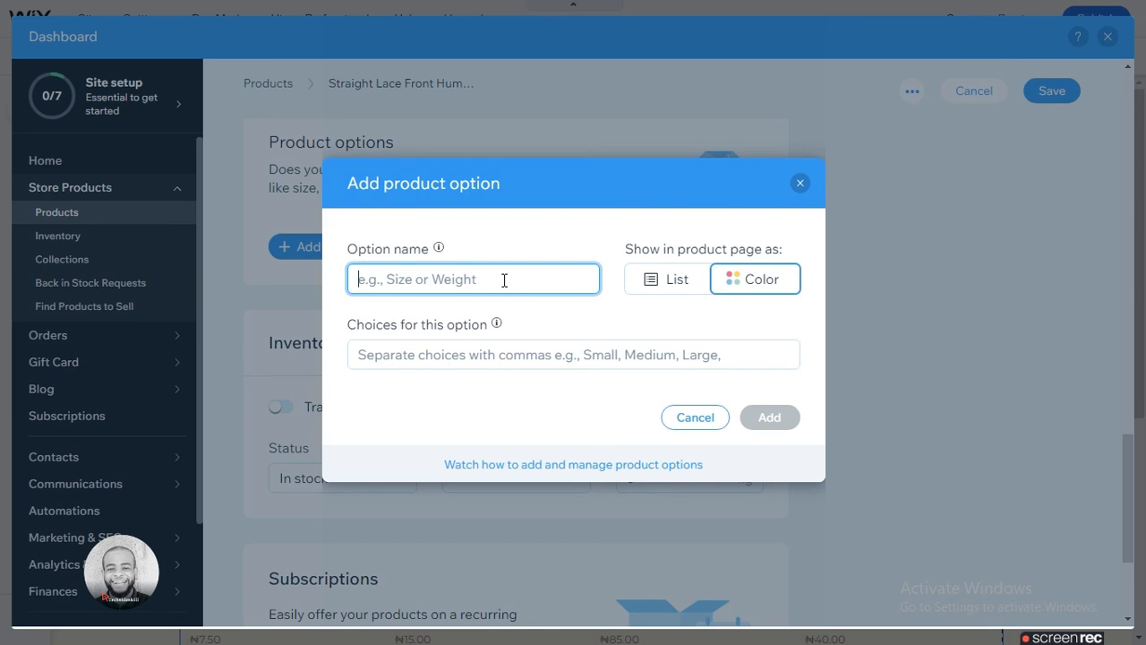
type("Size")
left_click(582, 355)
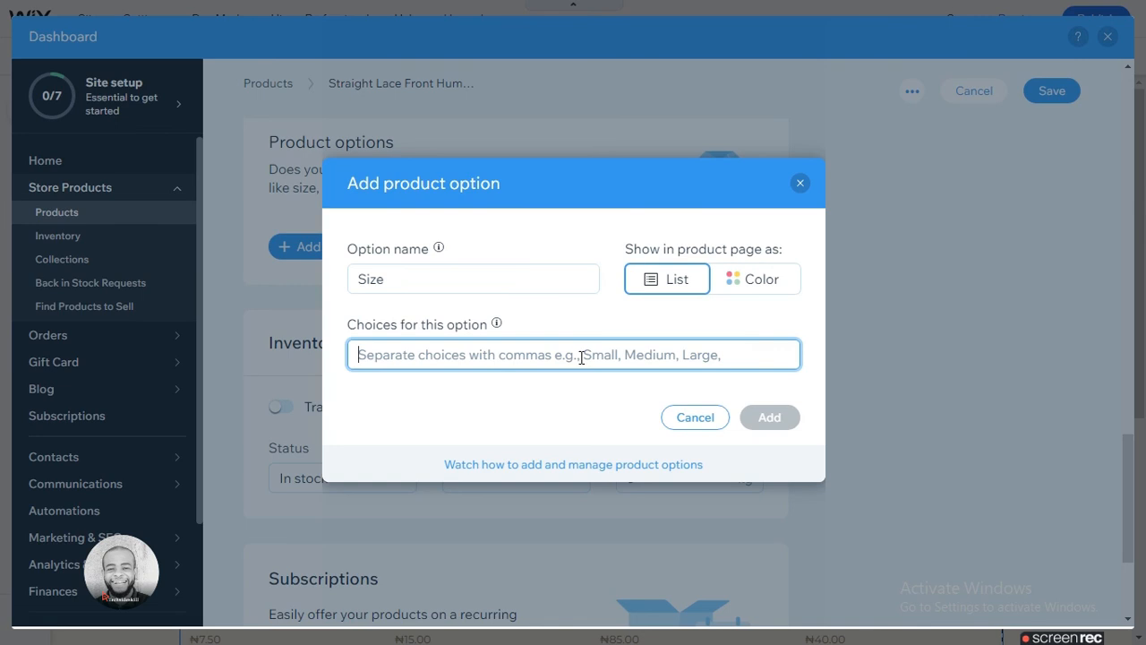
type("x")
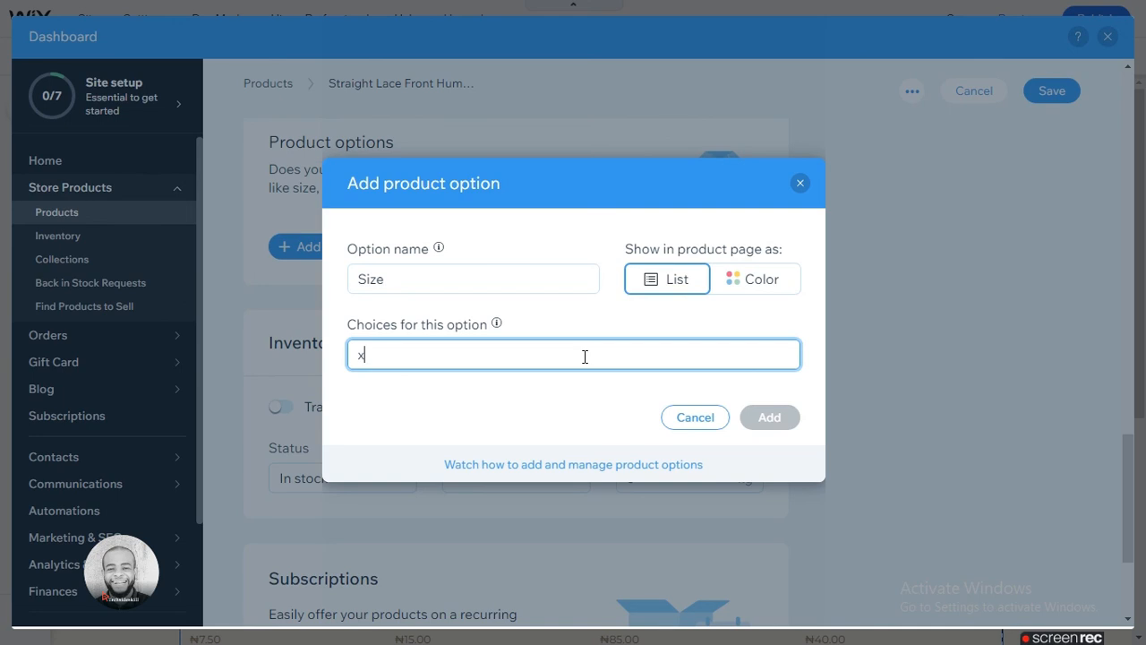
type("-Larg")
key("Return")
type("xx-Large")
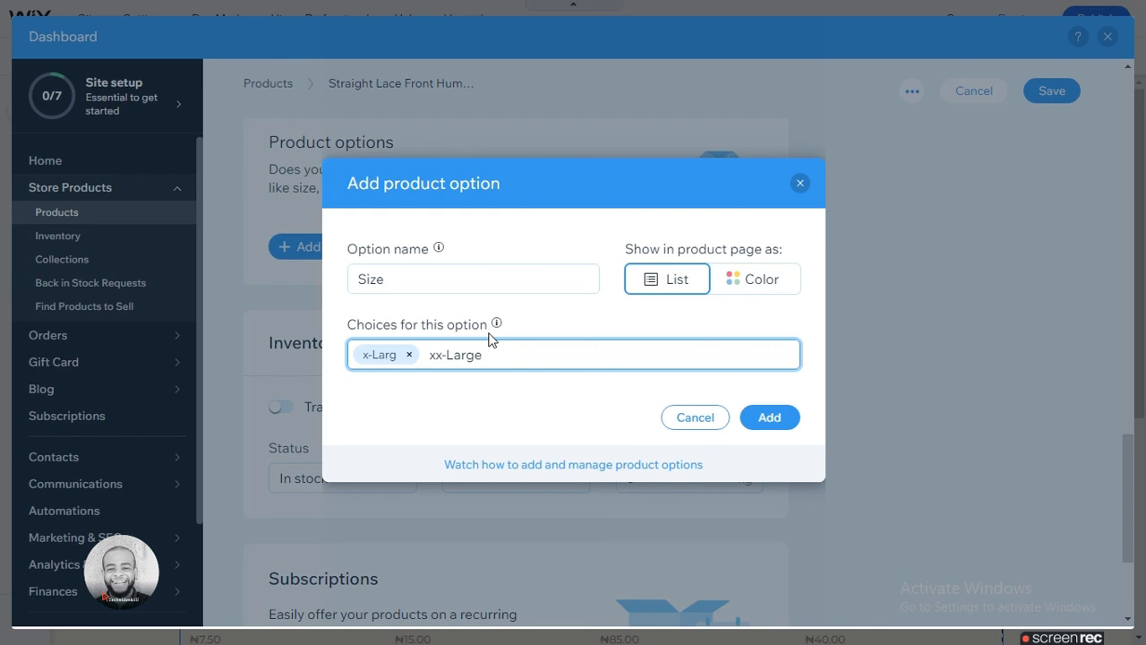
key("ctrl+a")
key("BackSpace")
left_click(408, 357)
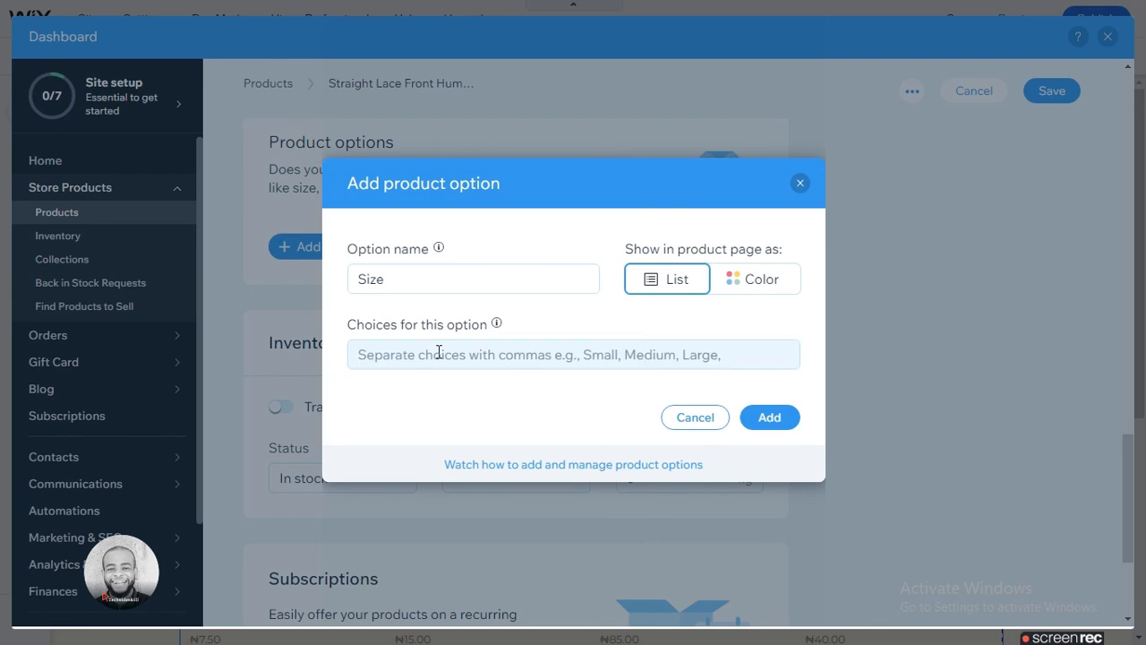
Enter "x-Large" and "xx-Large" as the choices for the Size option and add it to the product.
left_click(438, 352)
type("x-")
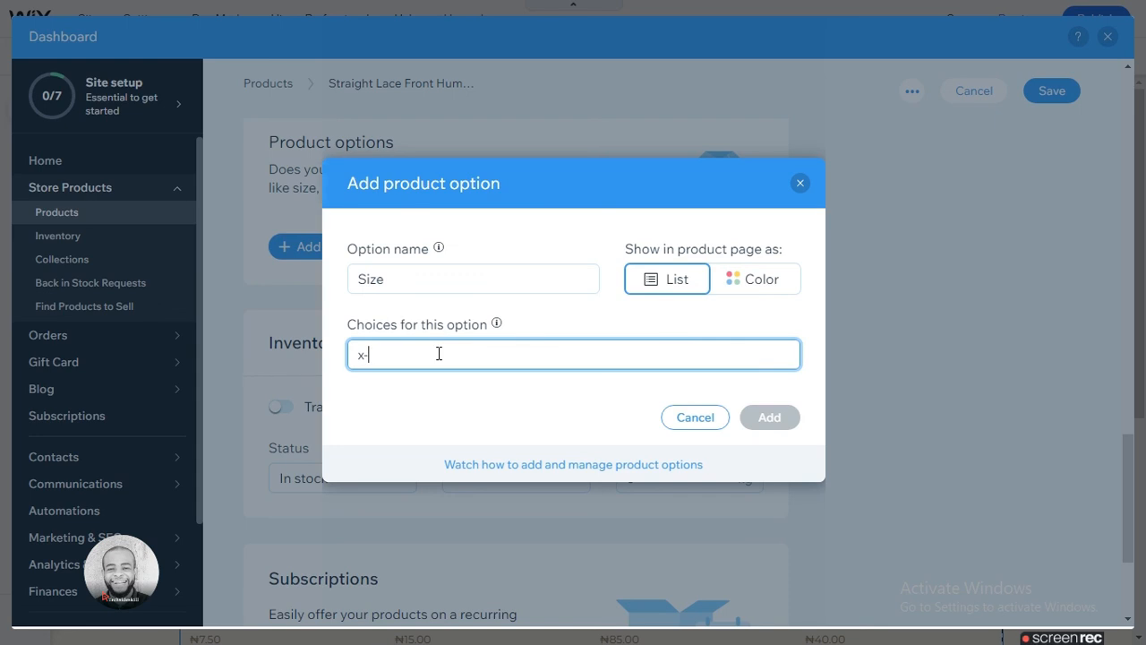
type("Large")
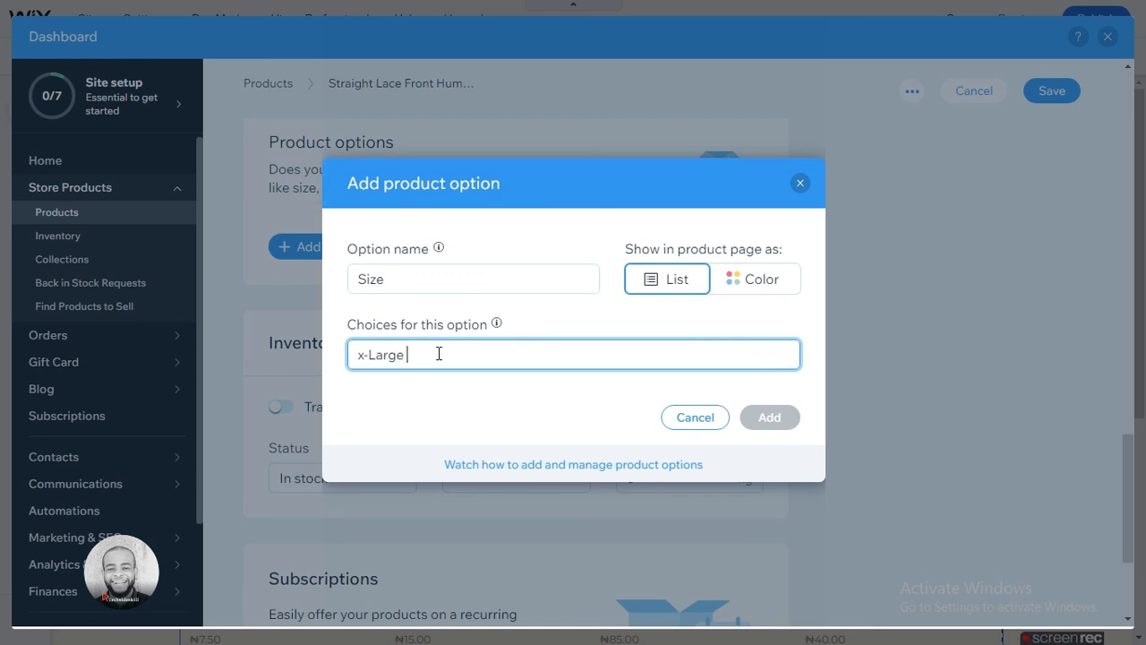
key("Return")
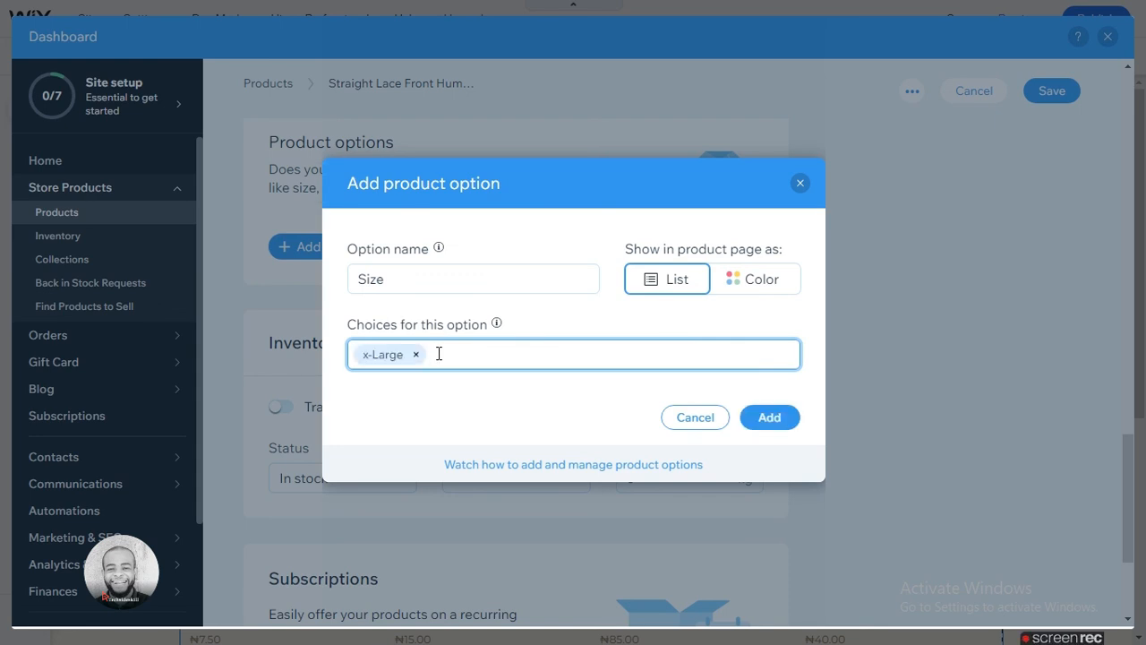
type("xx-")
type("Large")
key("Return")
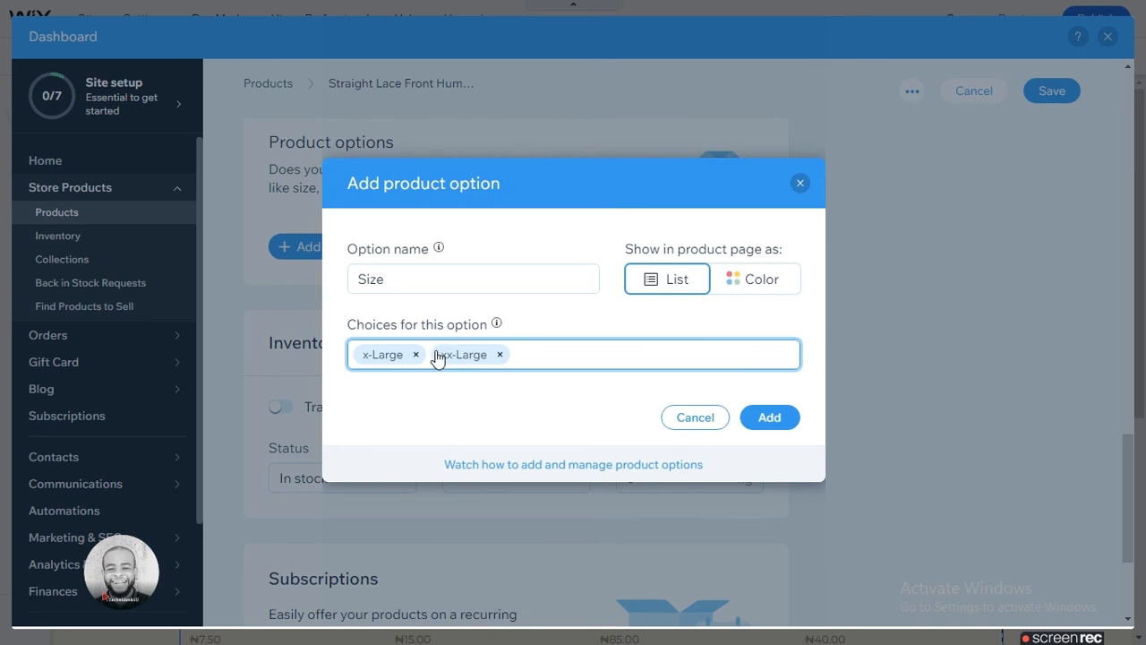
left_click(784, 424)
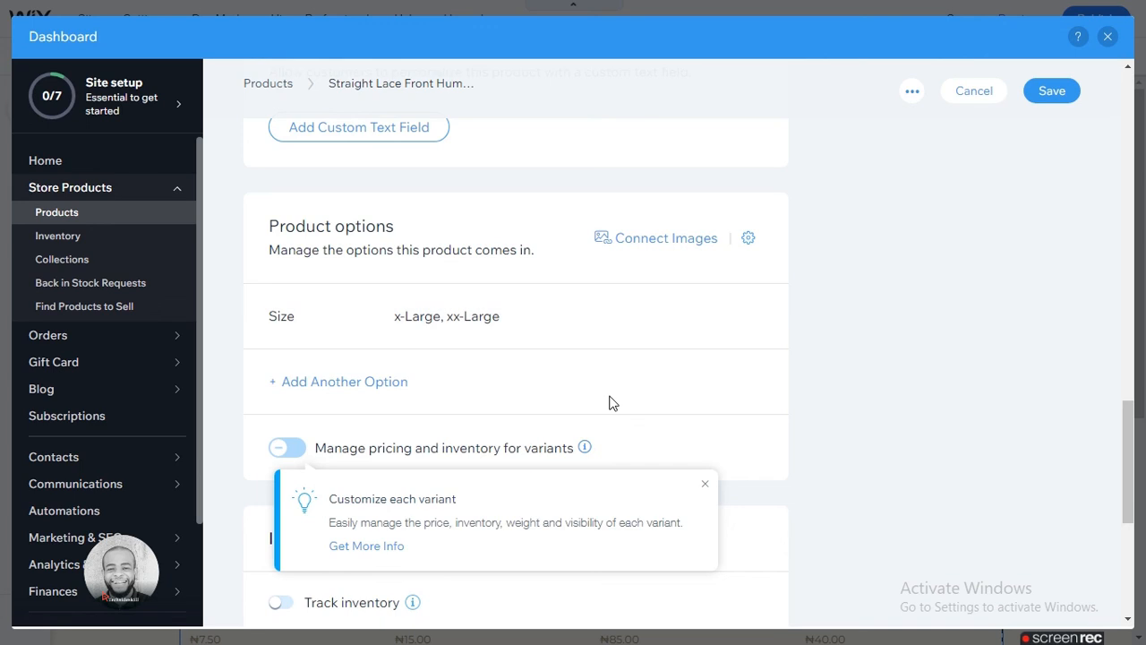
Dismiss the variant customization tip and review the product's inventory, shipping, subscription, pricing and image sections.
scroll(612, 402, "down", 1)
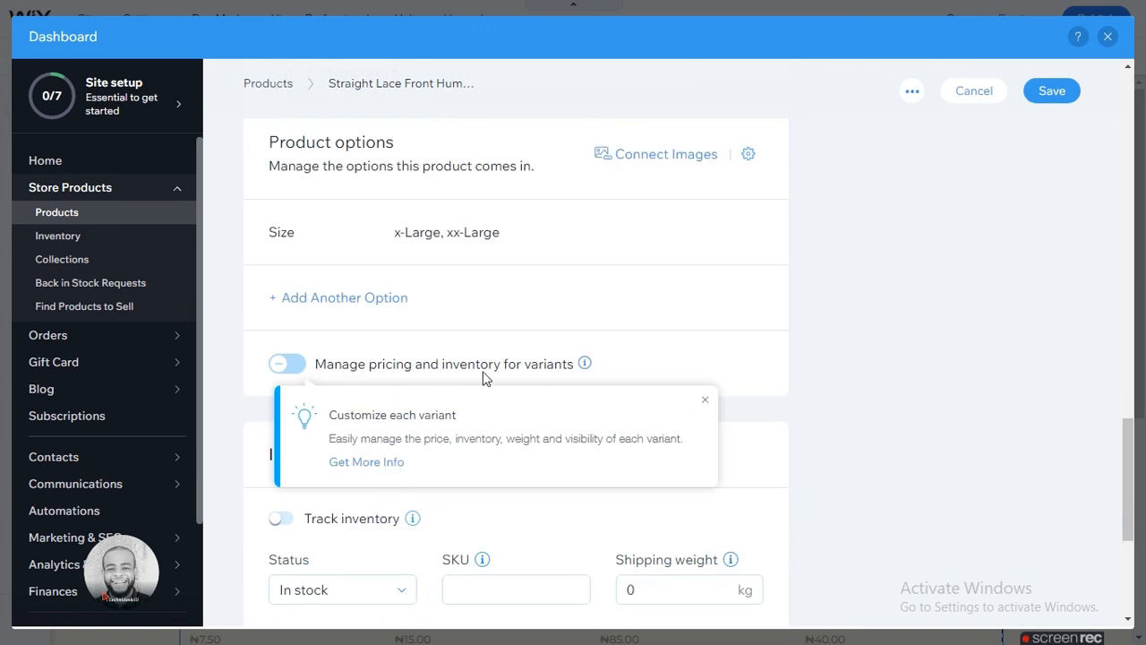
left_click(704, 399)
scroll(515, 429, "down", 3)
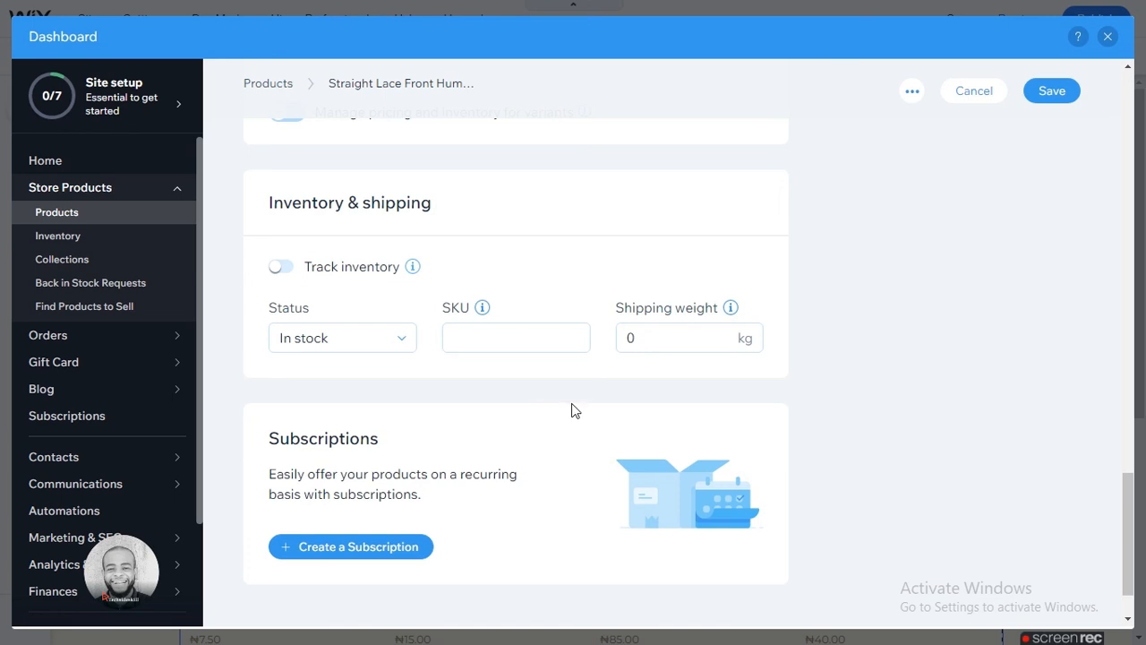
scroll(389, 363, "down", 1)
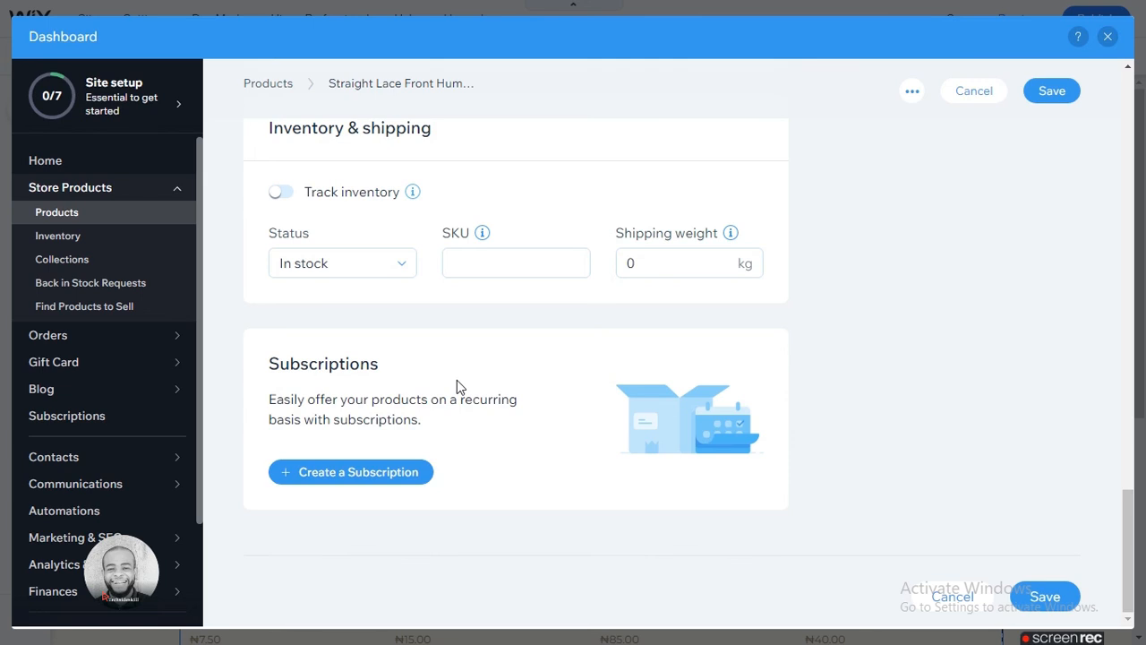
scroll(457, 379, "up", 1)
scroll(457, 380, "up", 5)
scroll(456, 379, "up", 5)
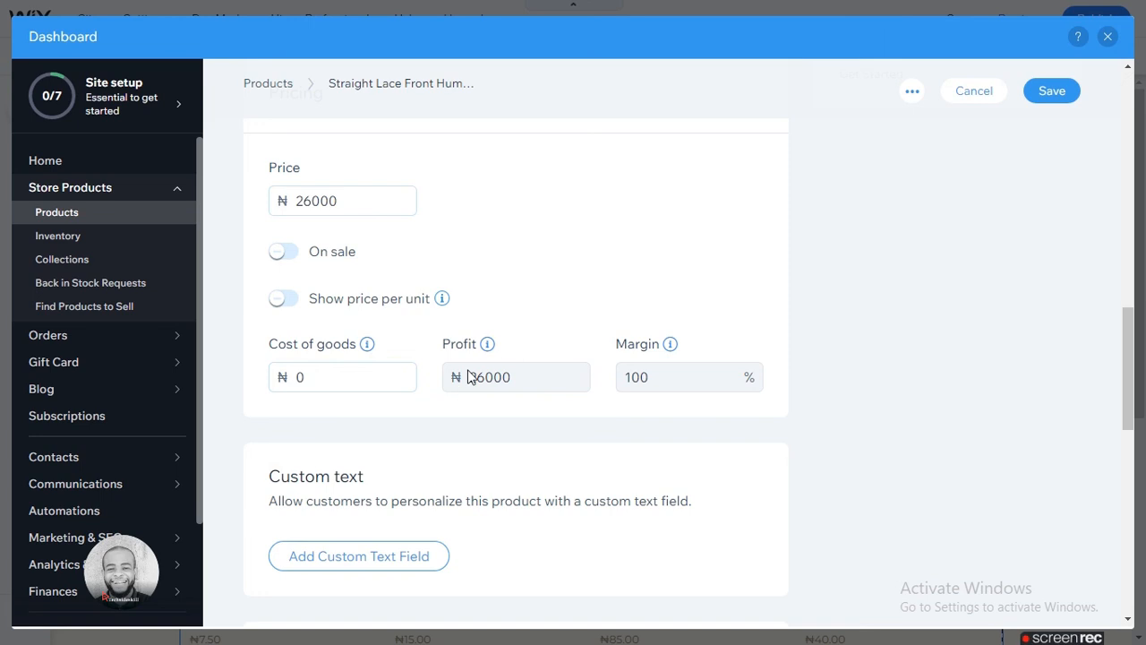
scroll(818, 248, "up", 10)
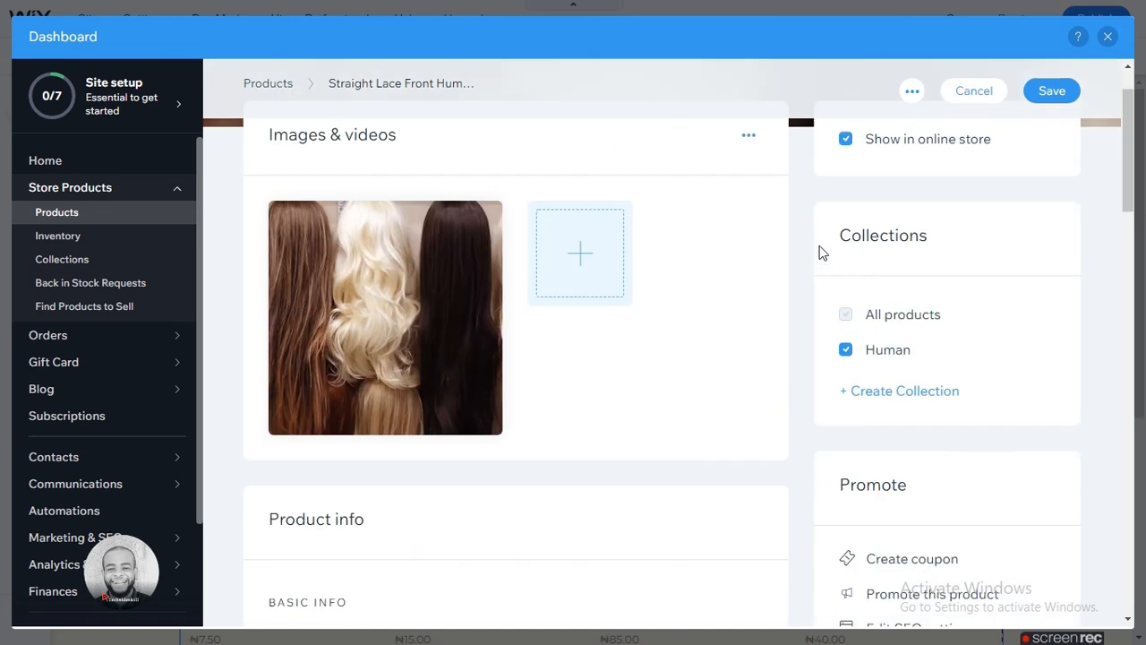
Save the product, return from the dashboard to the Shop page and save the site.
left_click(1053, 93)
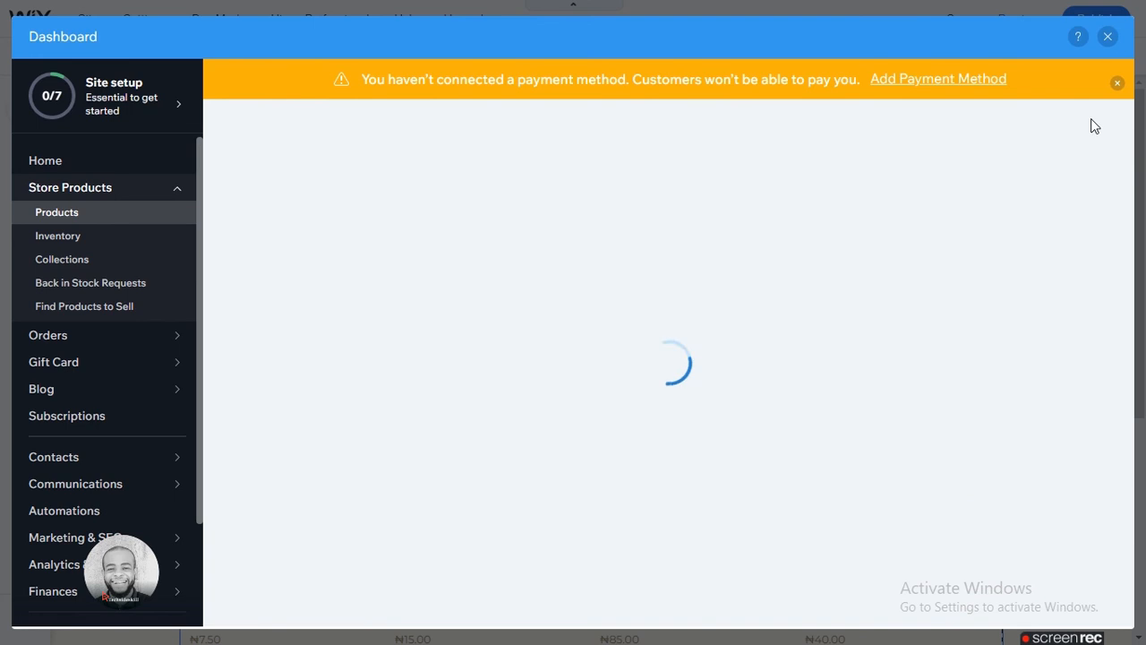
left_click(1108, 38)
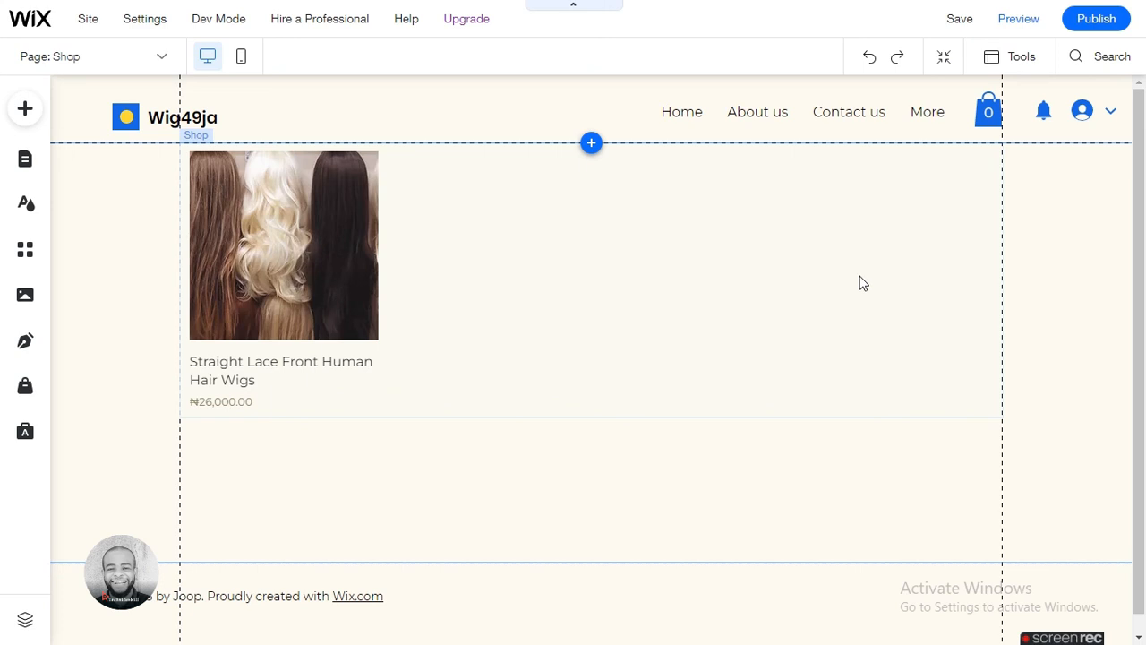
left_click(959, 22)
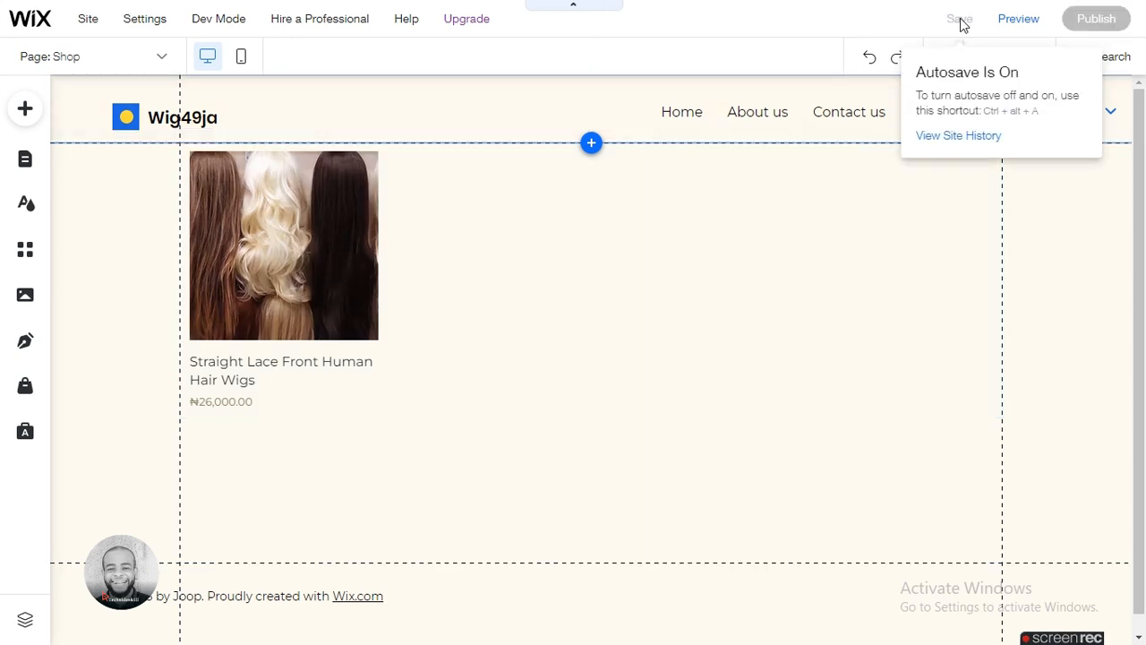
left_click(795, 462)
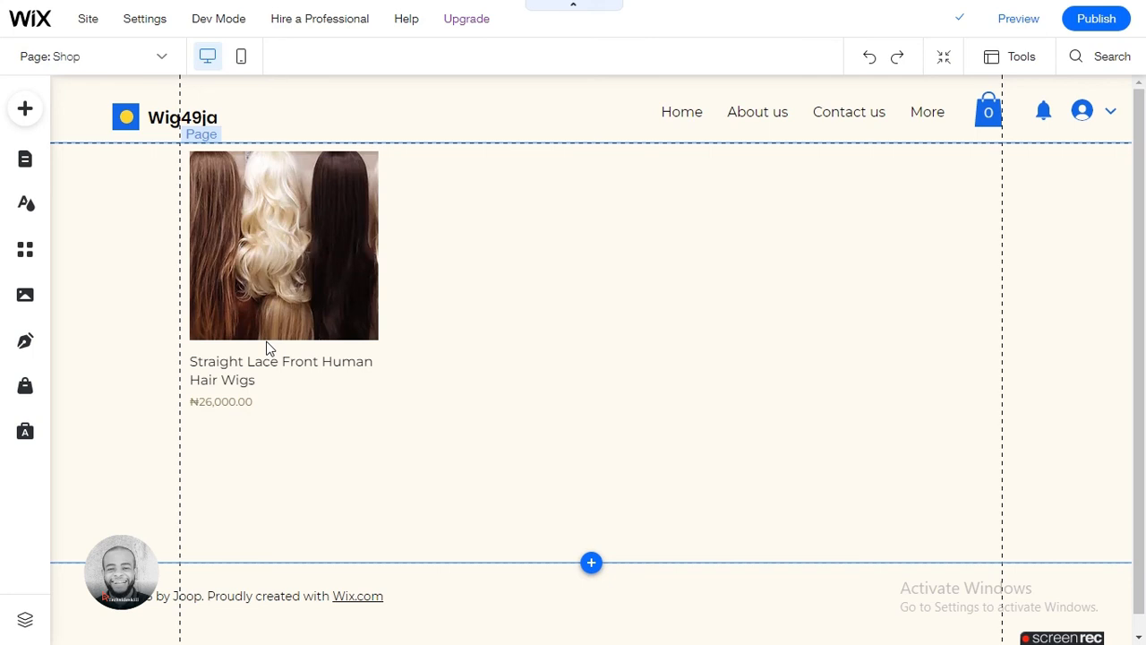
left_click(960, 20)
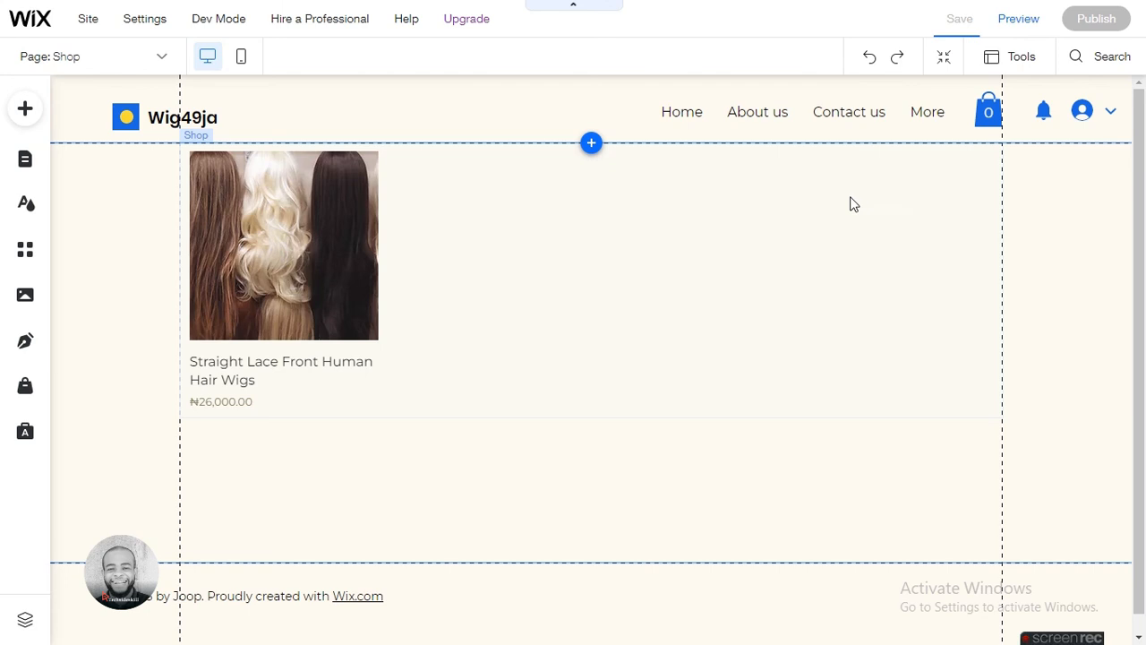
Examine the store elements that can be added to the site, such as product galleries and the shopping cart, without adding any.
left_click(16, 119)
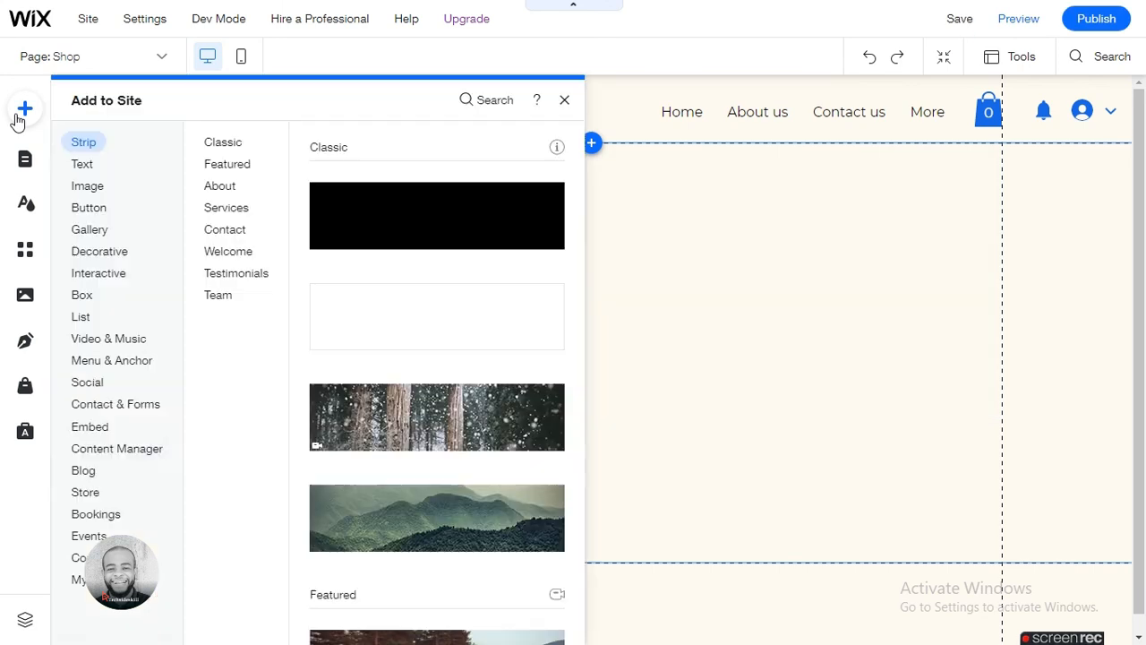
left_click(94, 499)
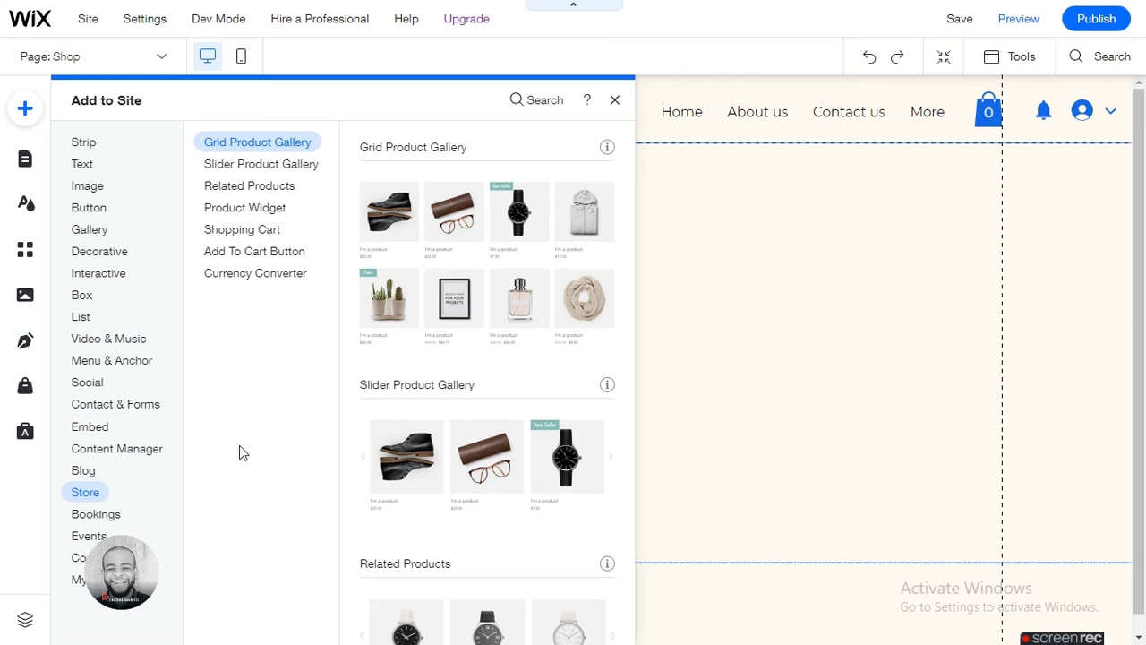
left_click(616, 101)
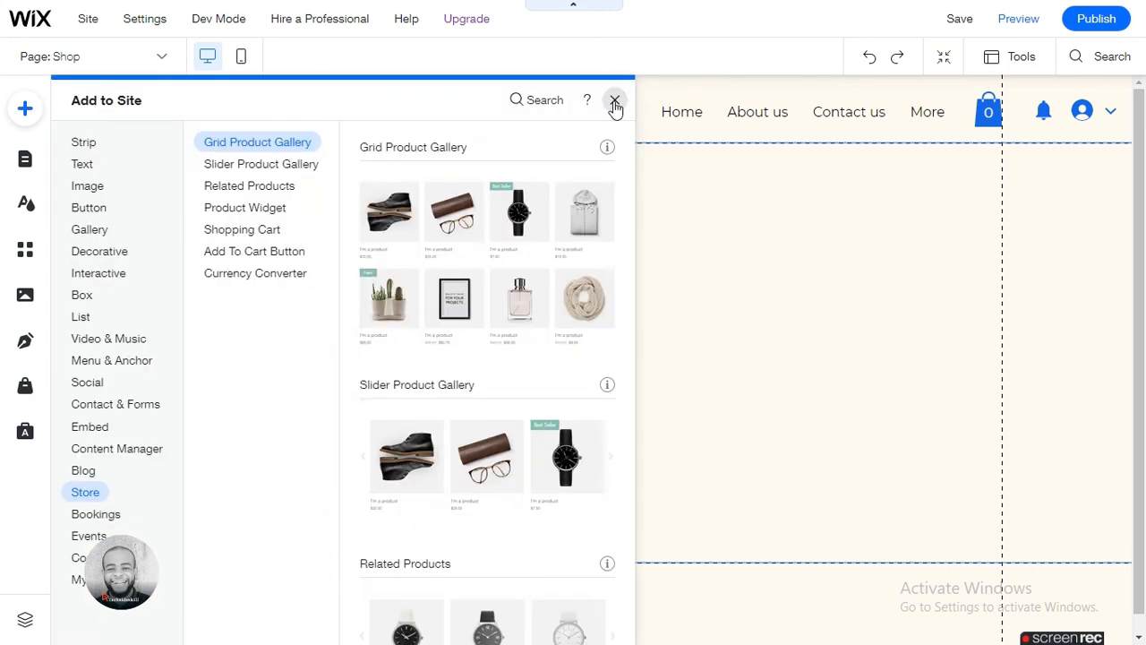
left_click(612, 102)
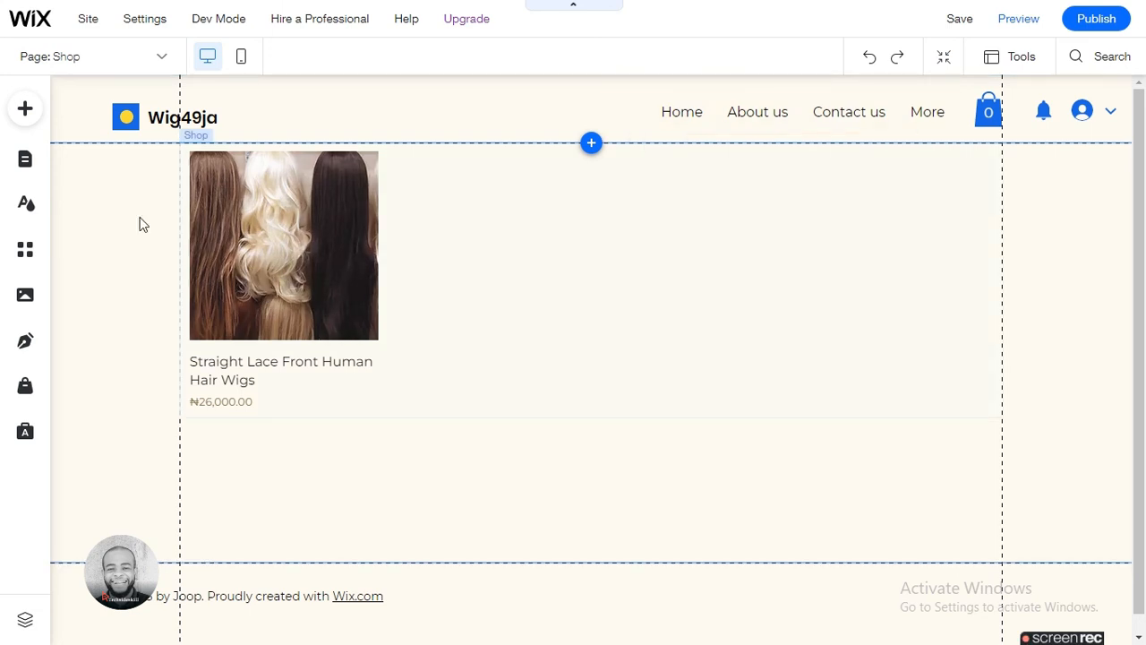
Open the store's Product Page in the editor and review its product image, price, Size option, quantity and description.
left_click(25, 162)
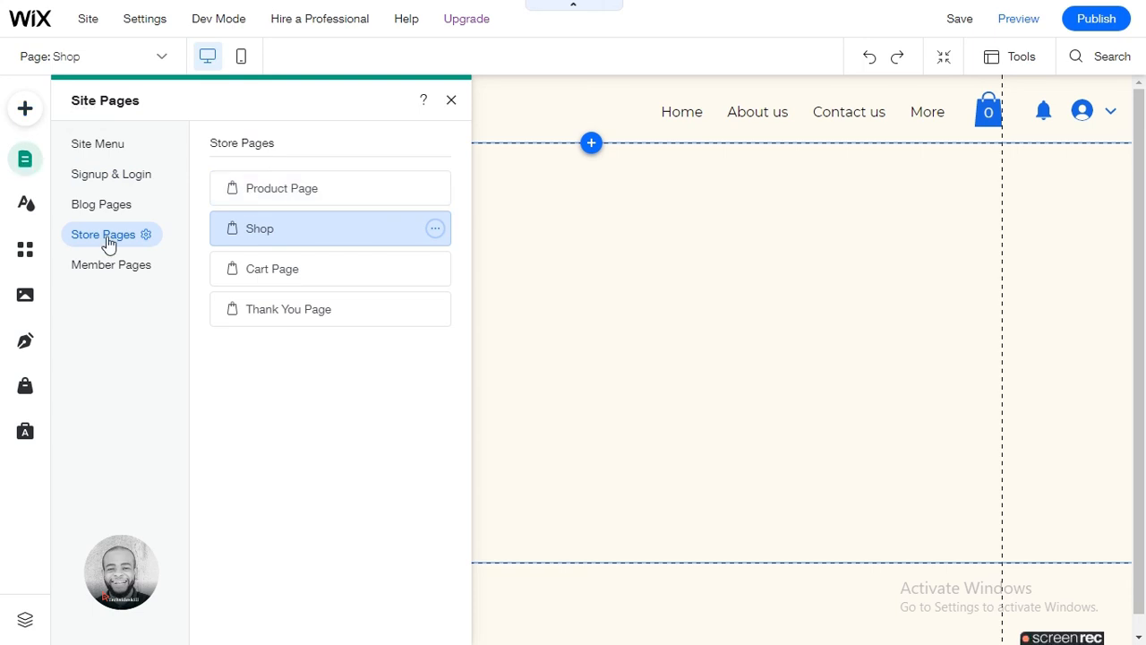
left_click(287, 190)
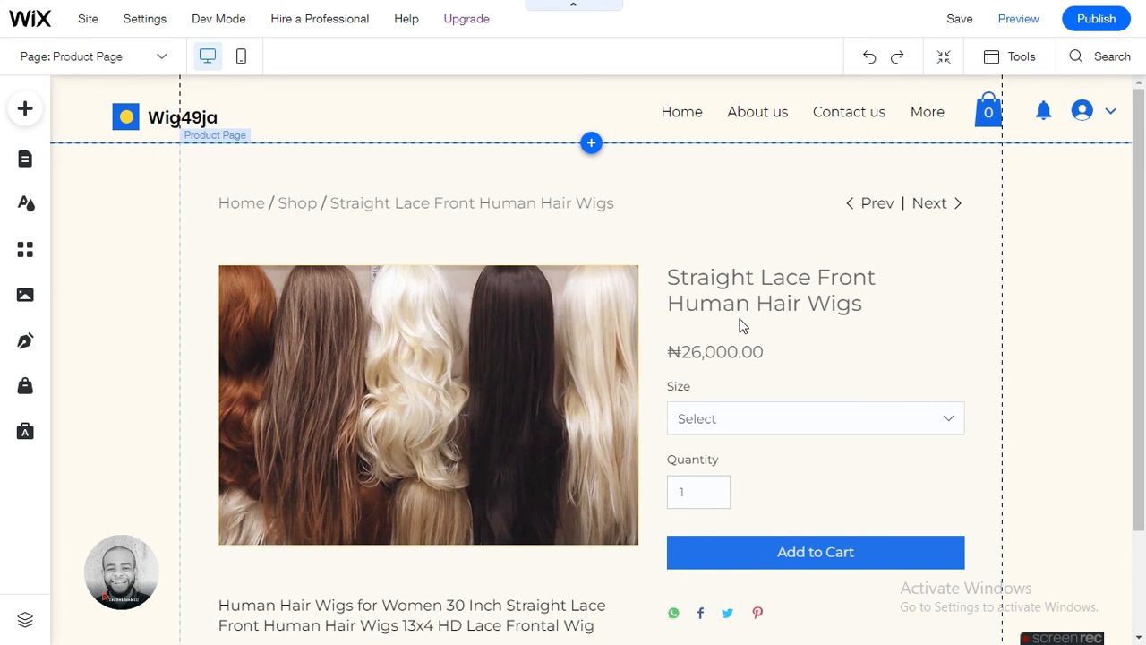
scroll(599, 318, "down", 2)
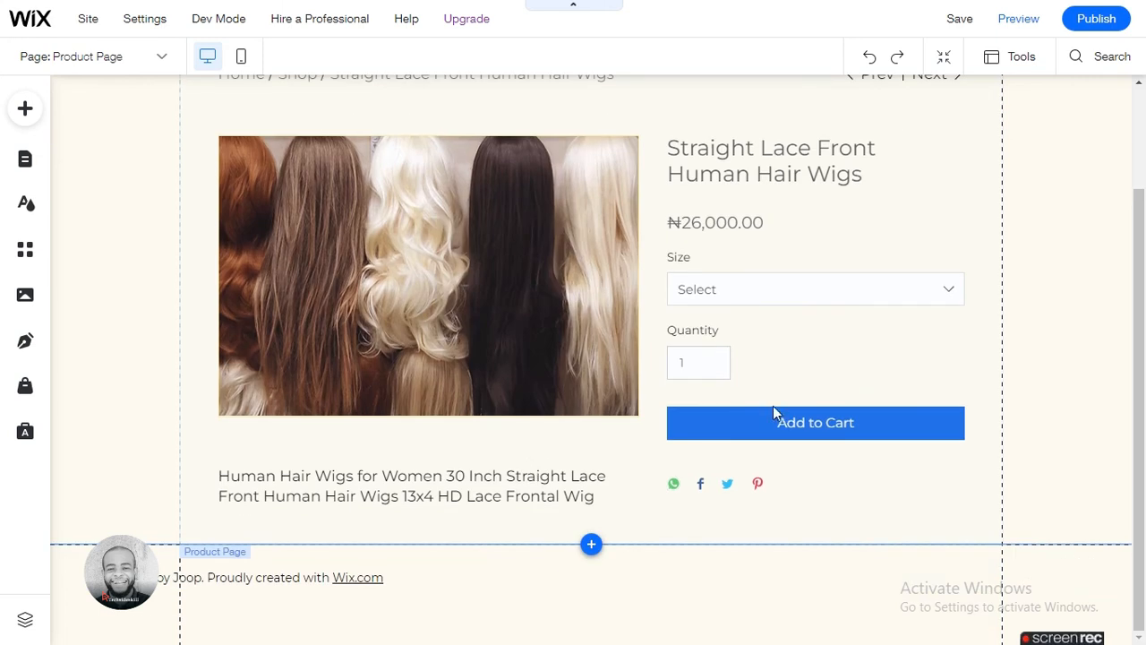
scroll(652, 253, "up", 2)
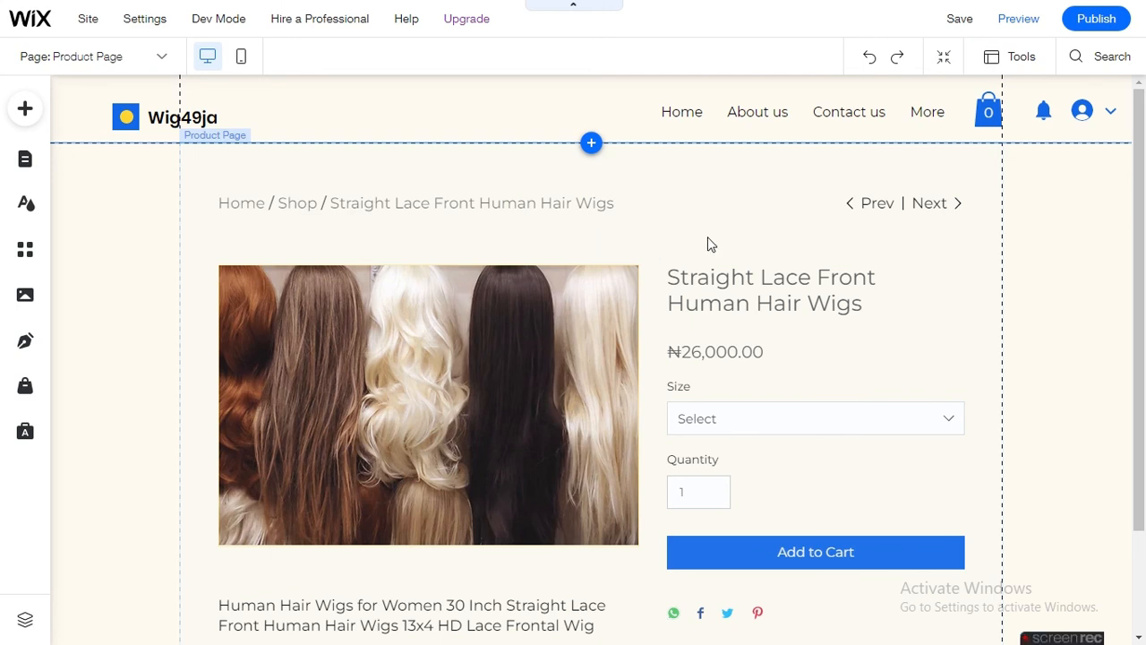
mouse_move(1077, 635)
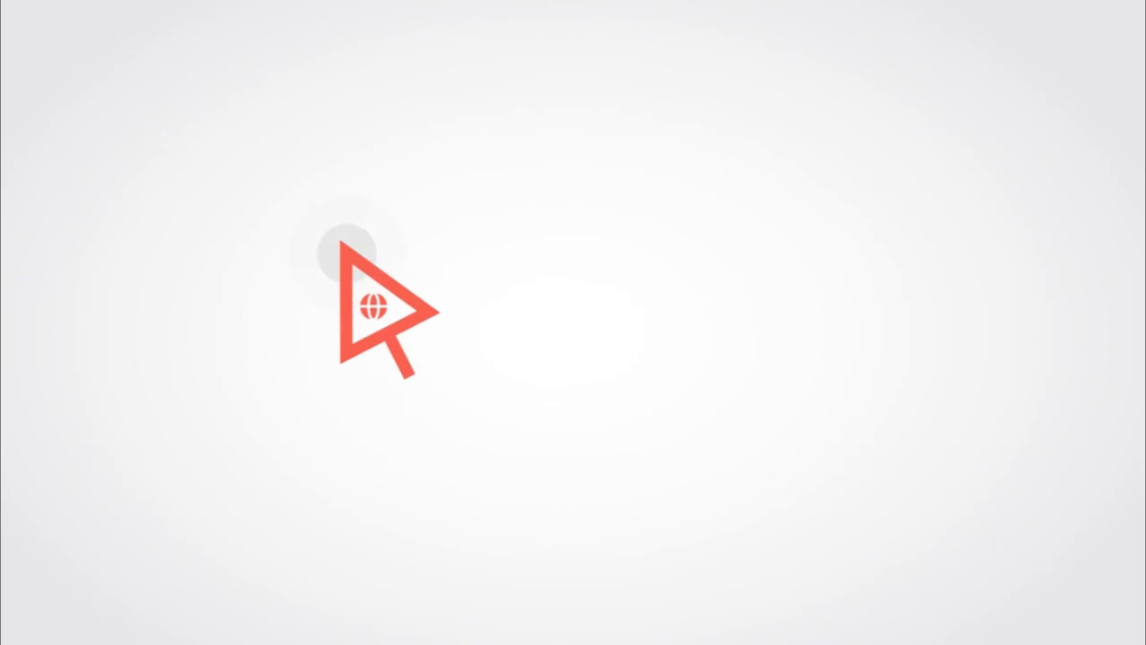